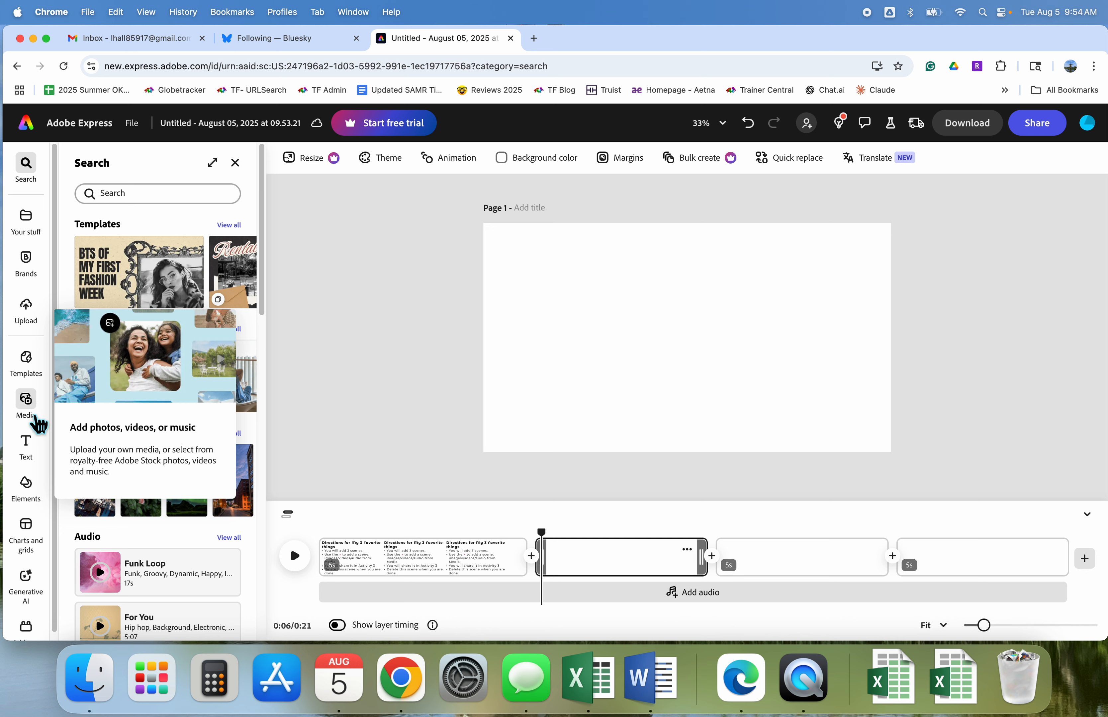
Search photos for "travel", add the yellow van with world landmarks to the second scene, and set it as the background
left_click(37, 413)
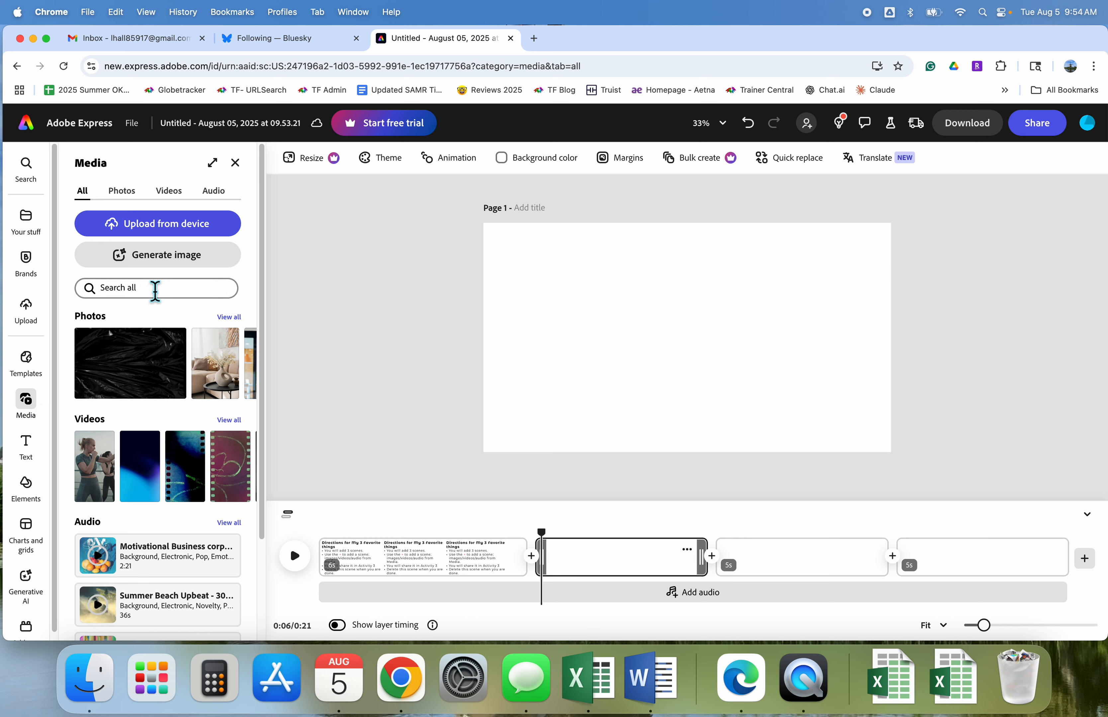
left_click(155, 289)
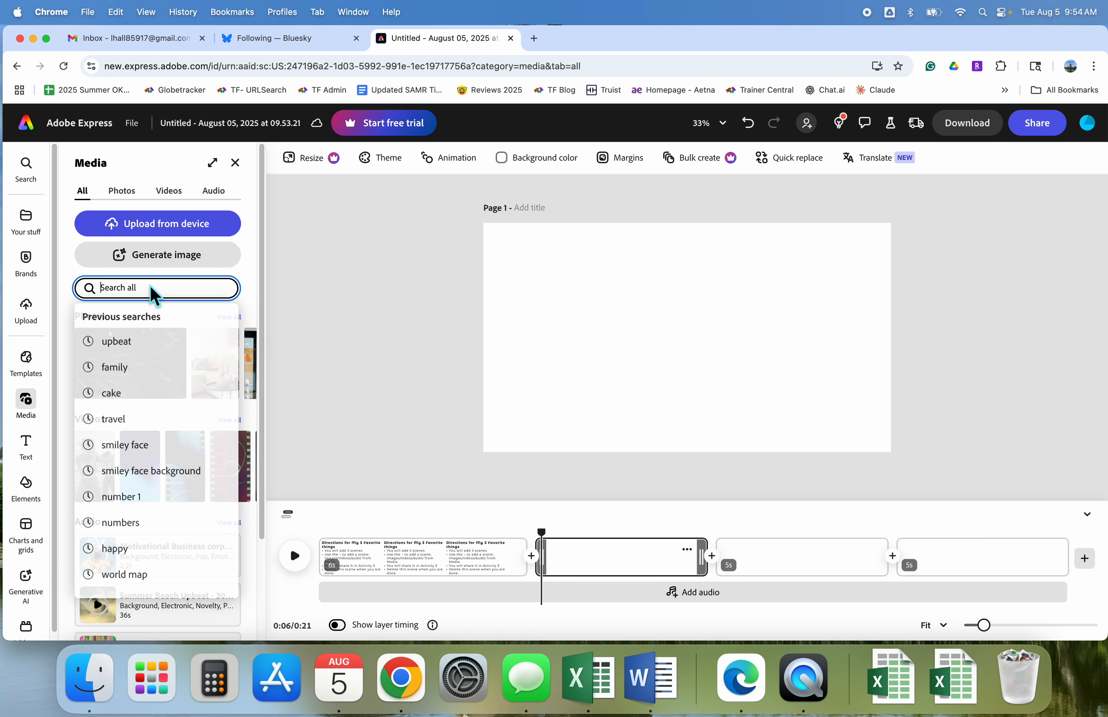
type("travel")
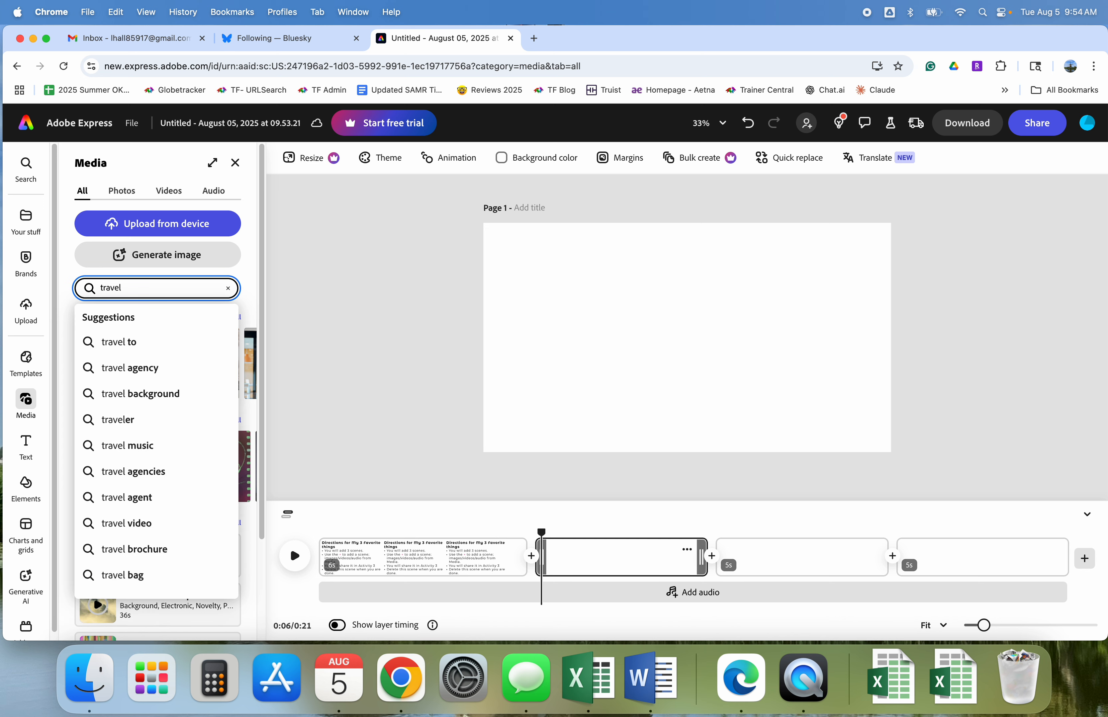
key("Return")
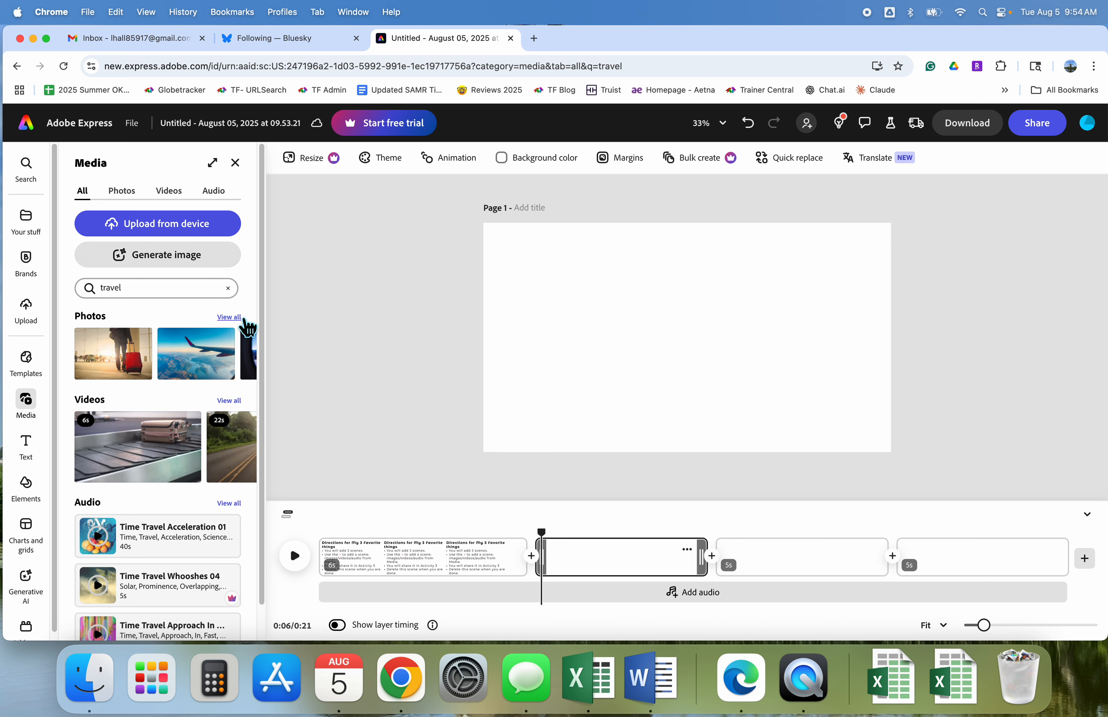
left_click(229, 318)
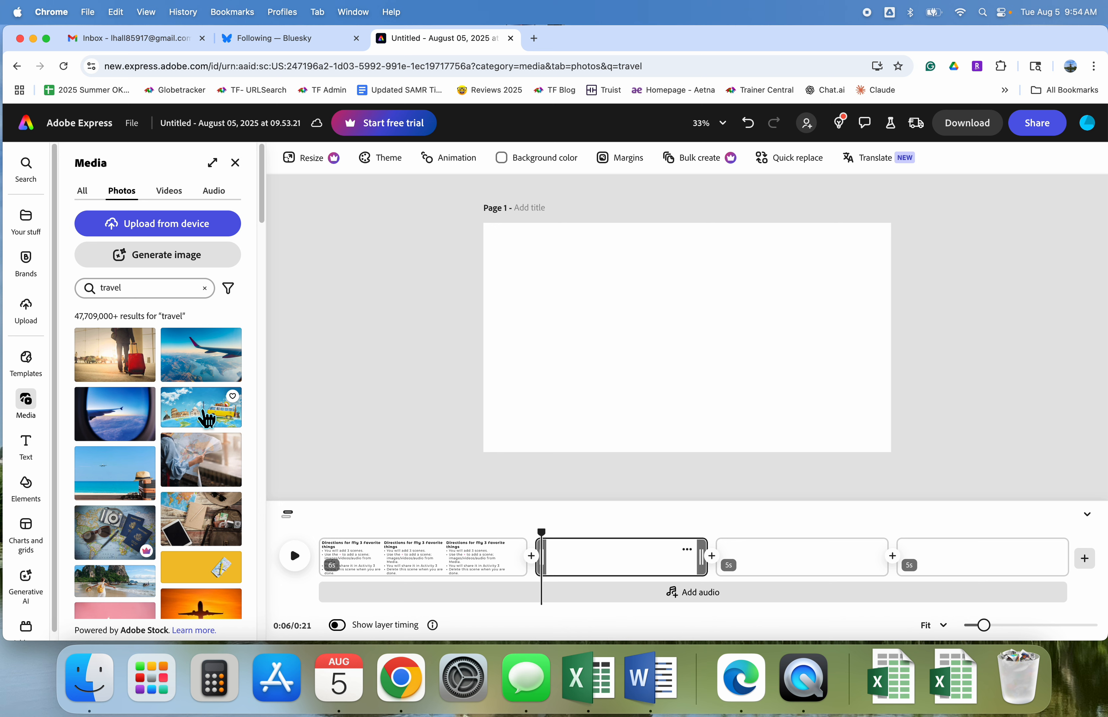
left_click(206, 418)
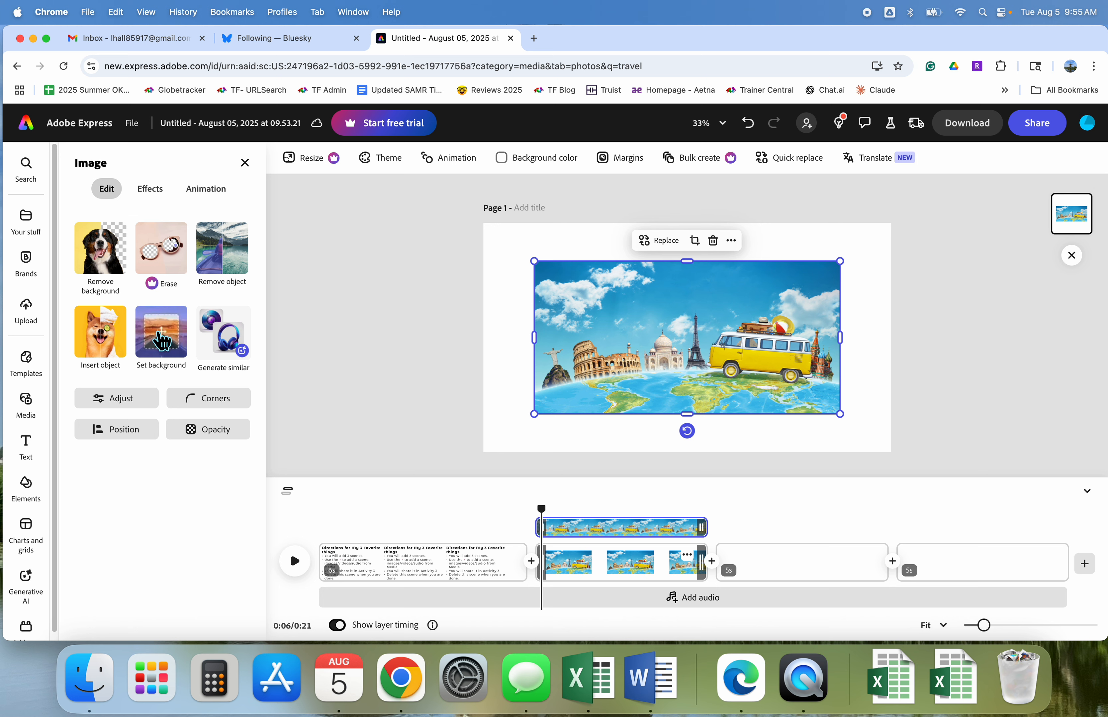
left_click(162, 341)
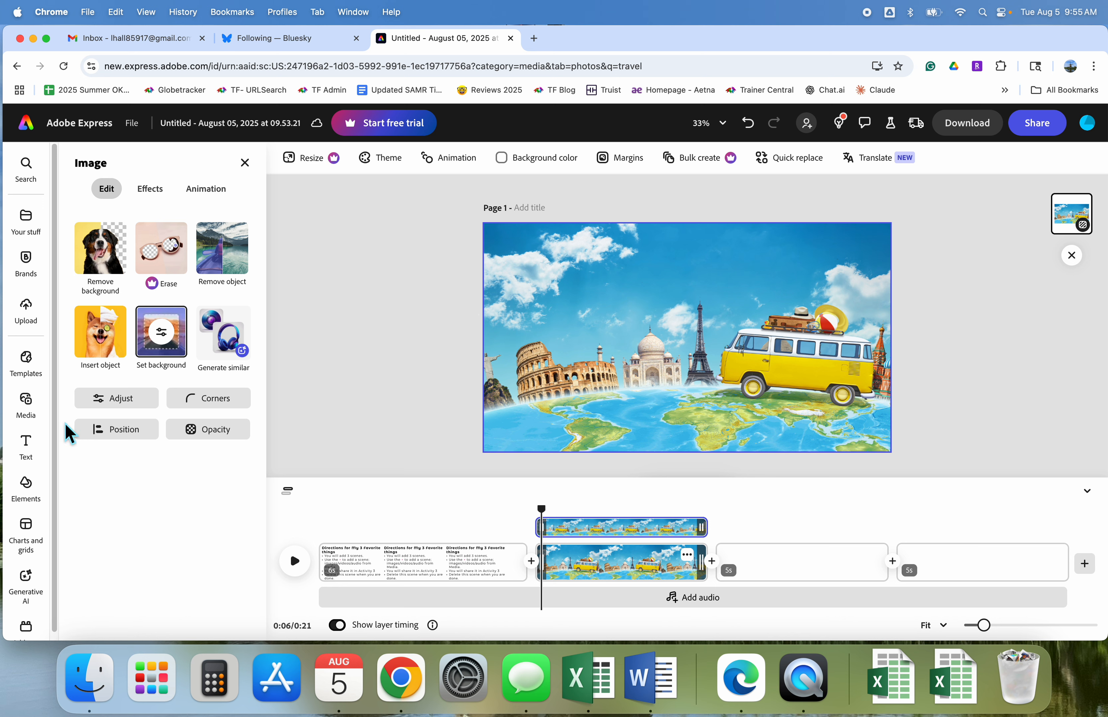
Add a text box reading "My favorite 3 things" to the travel scene
left_click(35, 447)
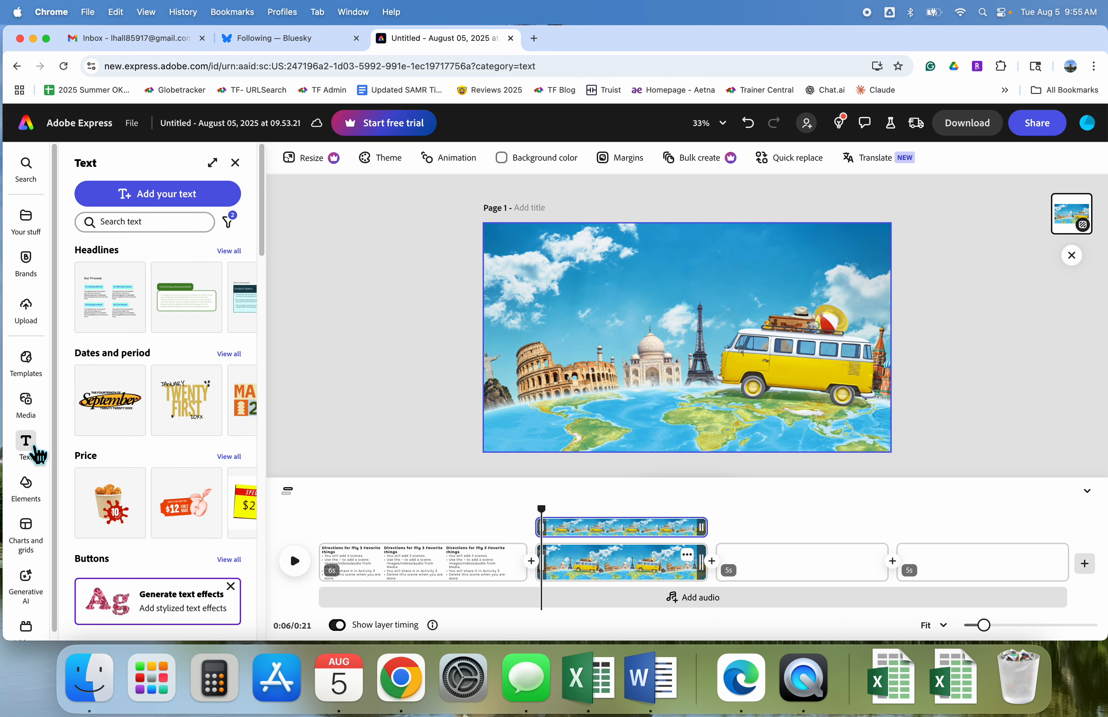
left_click(164, 204)
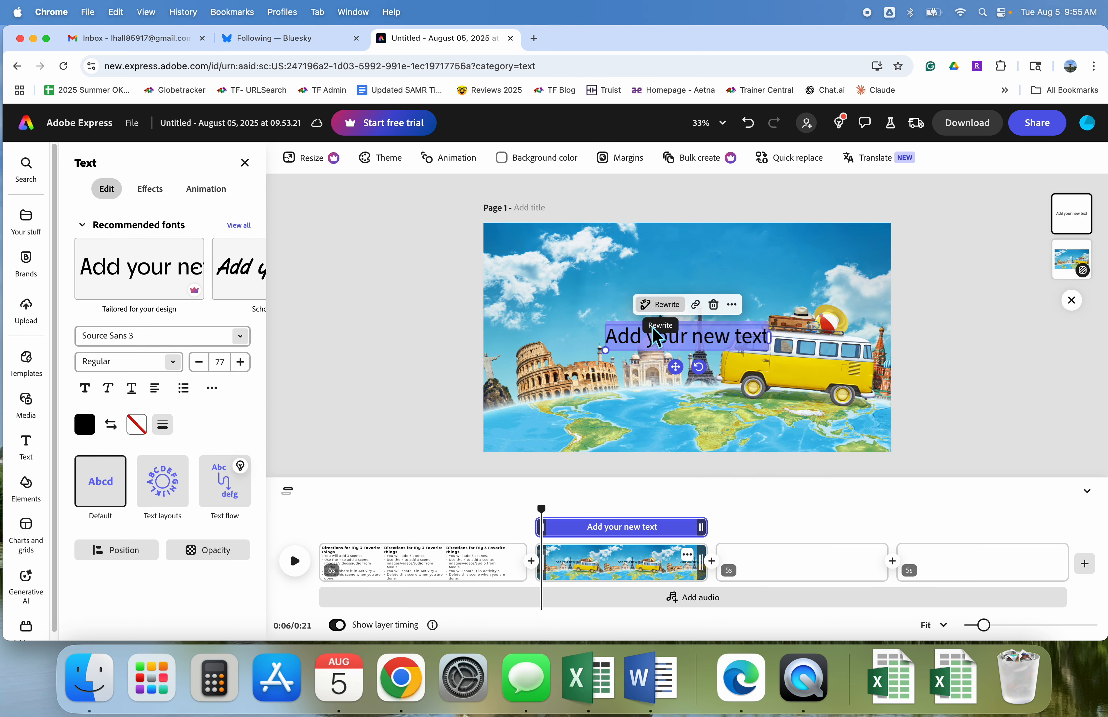
type("My")
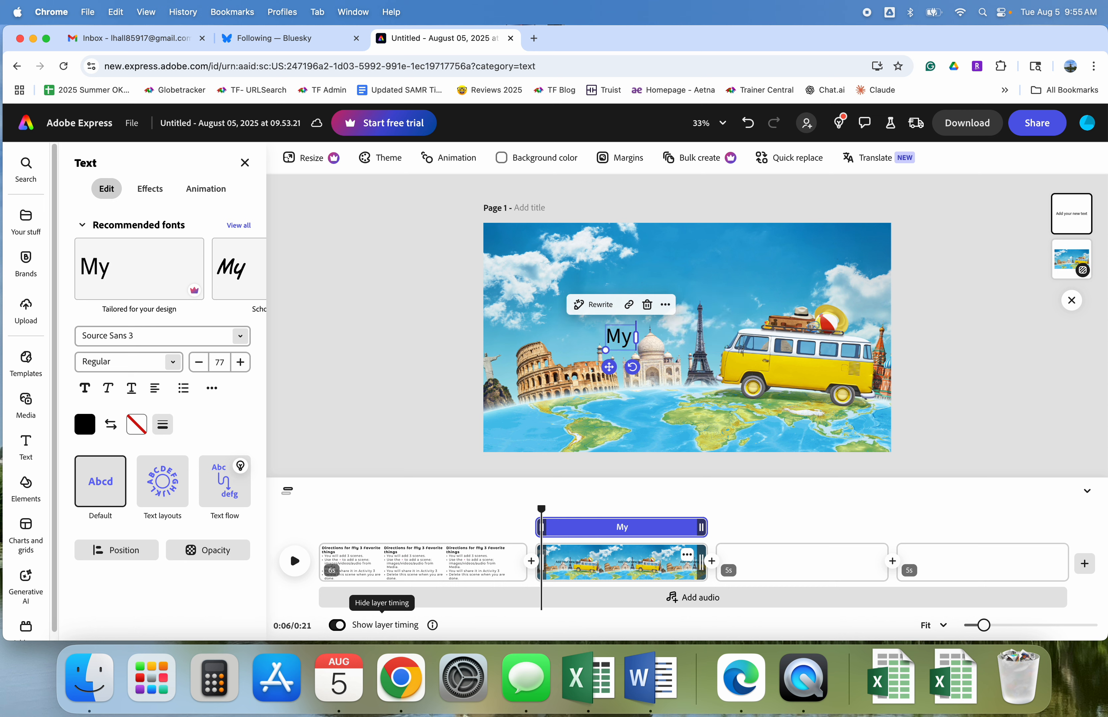
type(" favorite")
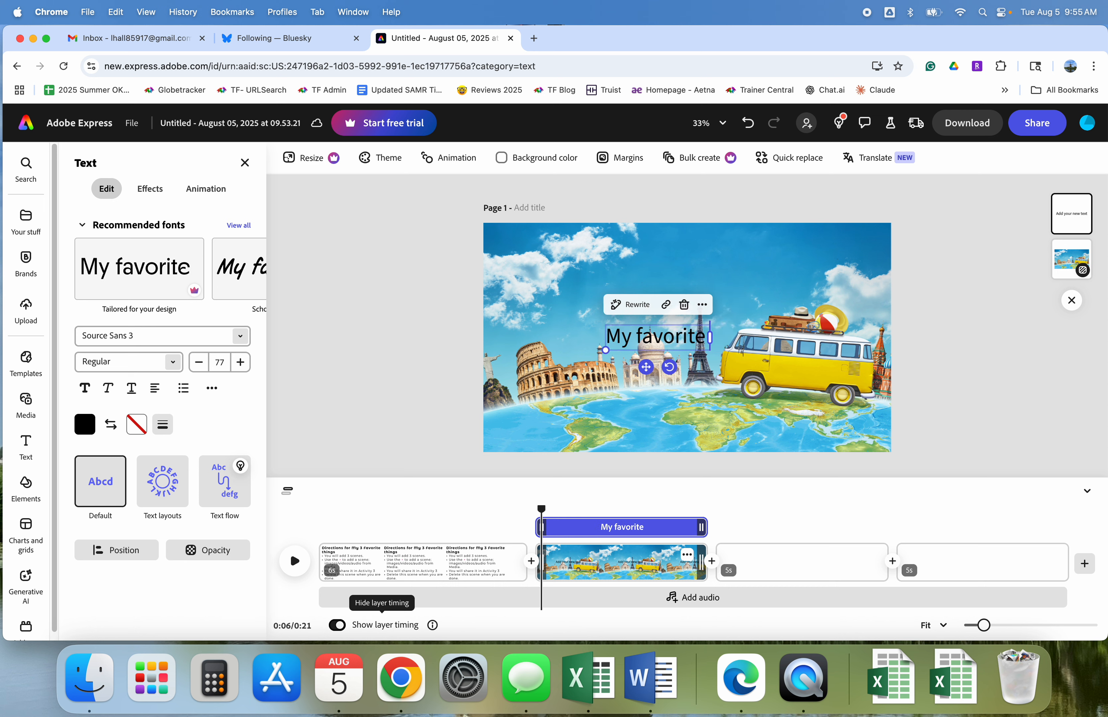
type(" 3 things")
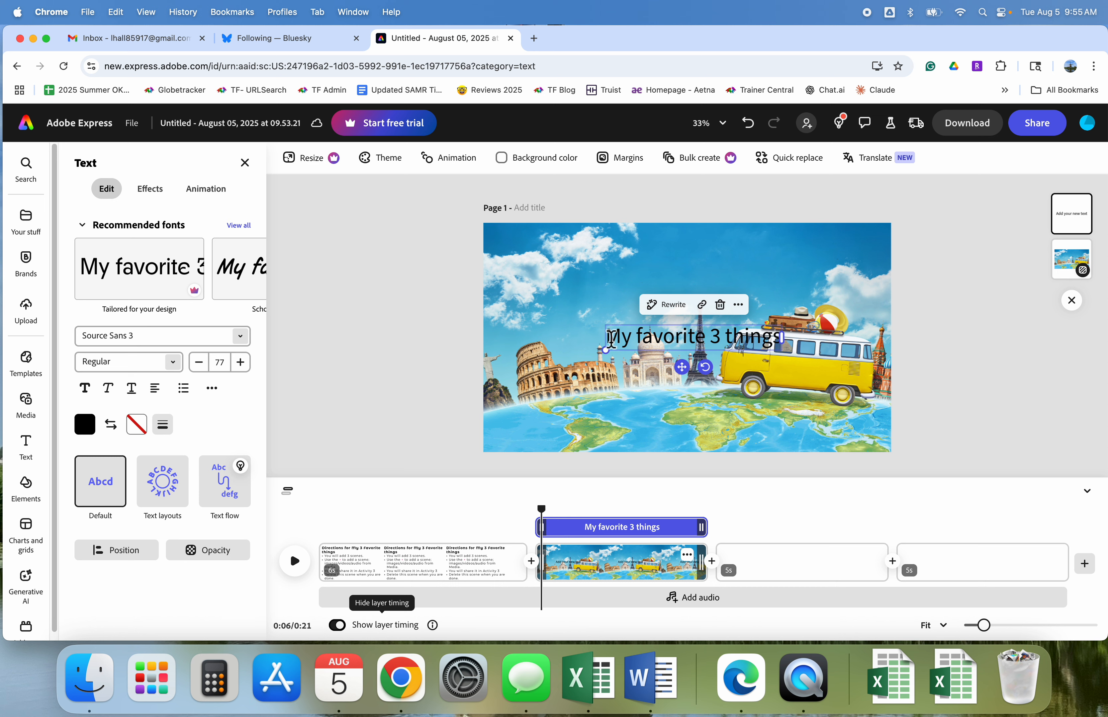
Make the "My favorite 3 things" text white and bold, and move it into the sky above the van
left_click_drag(611, 338, 798, 338)
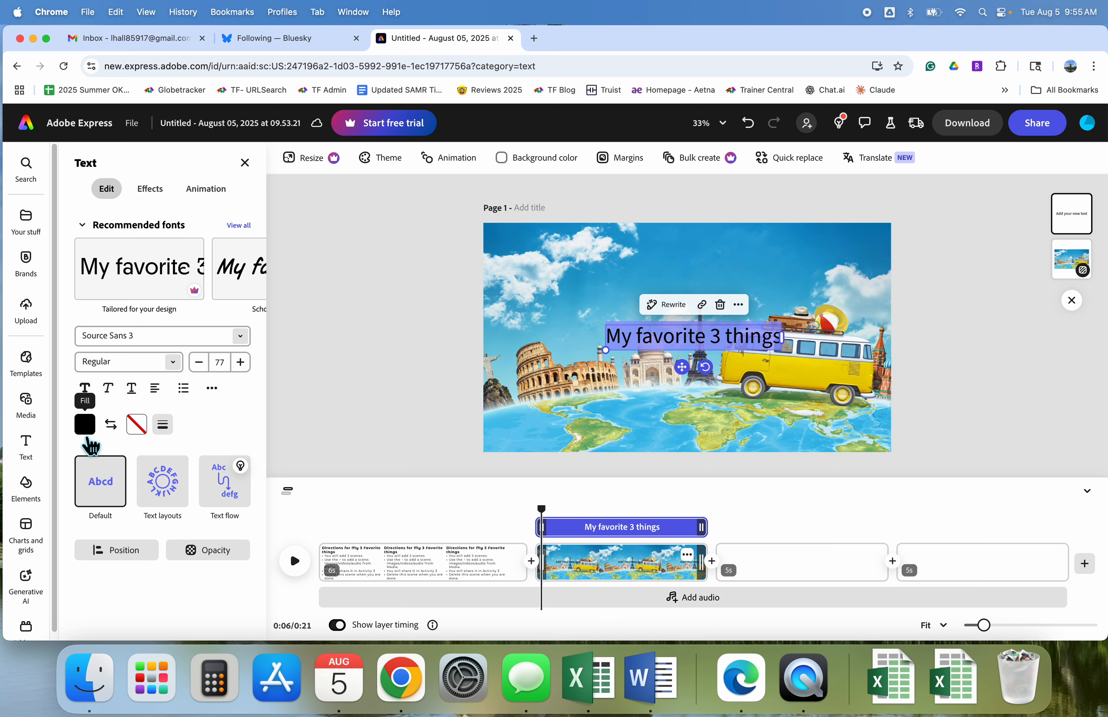
left_click(85, 425)
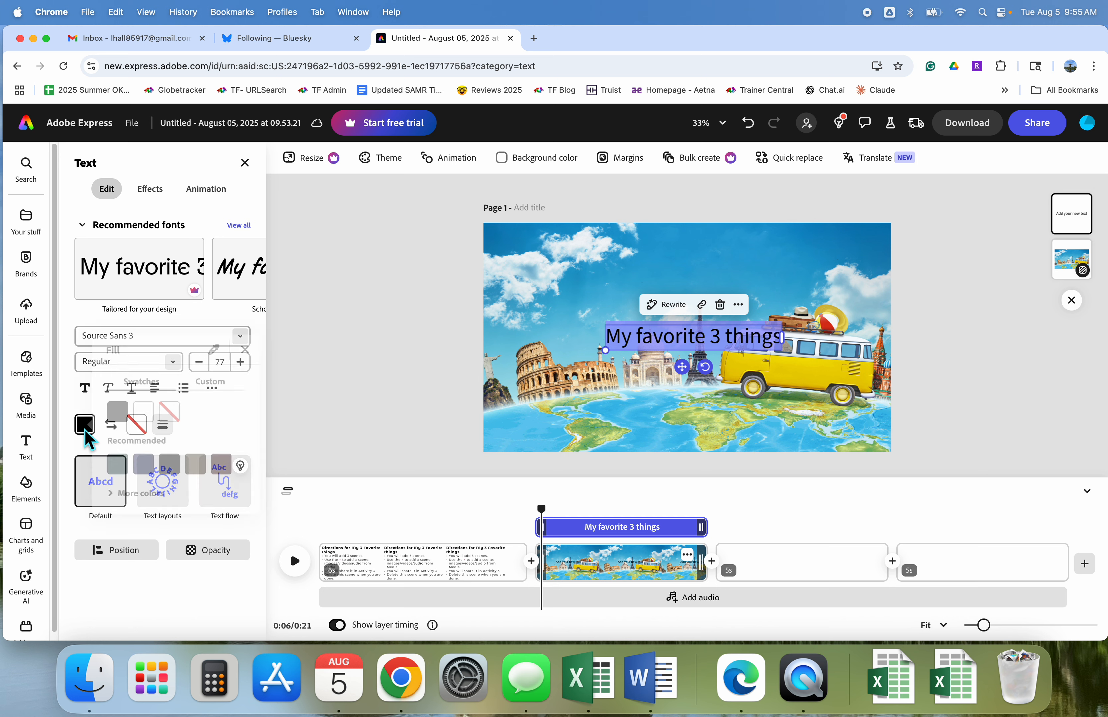
left_click(85, 425)
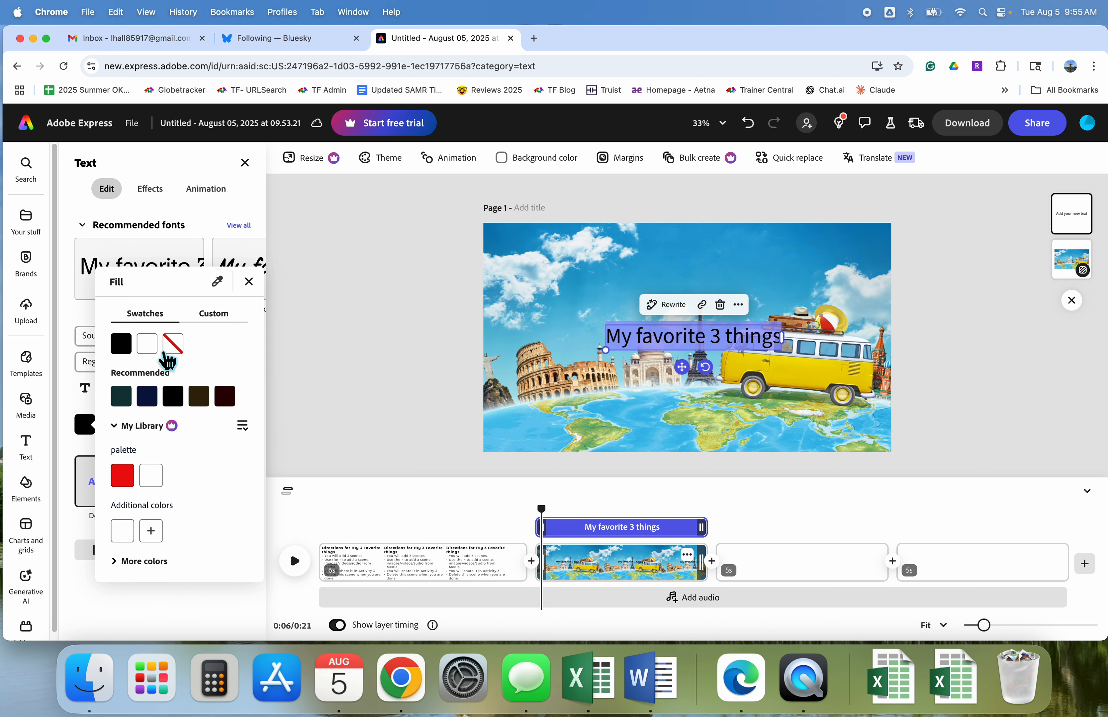
left_click(124, 599)
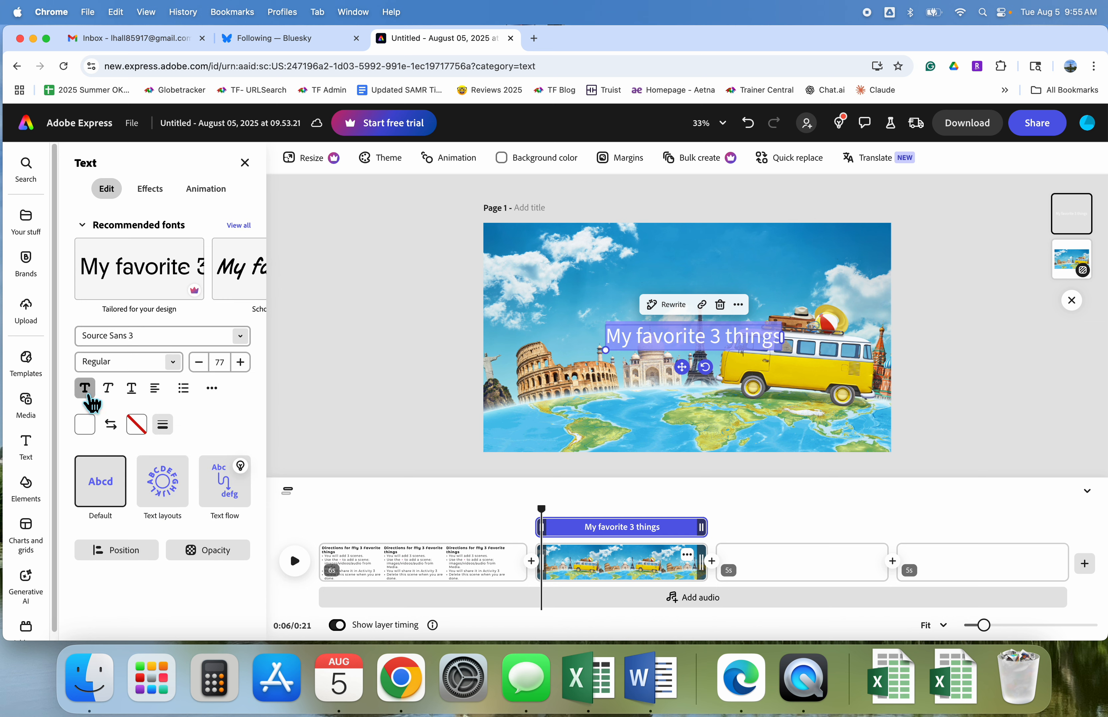
left_click(85, 389)
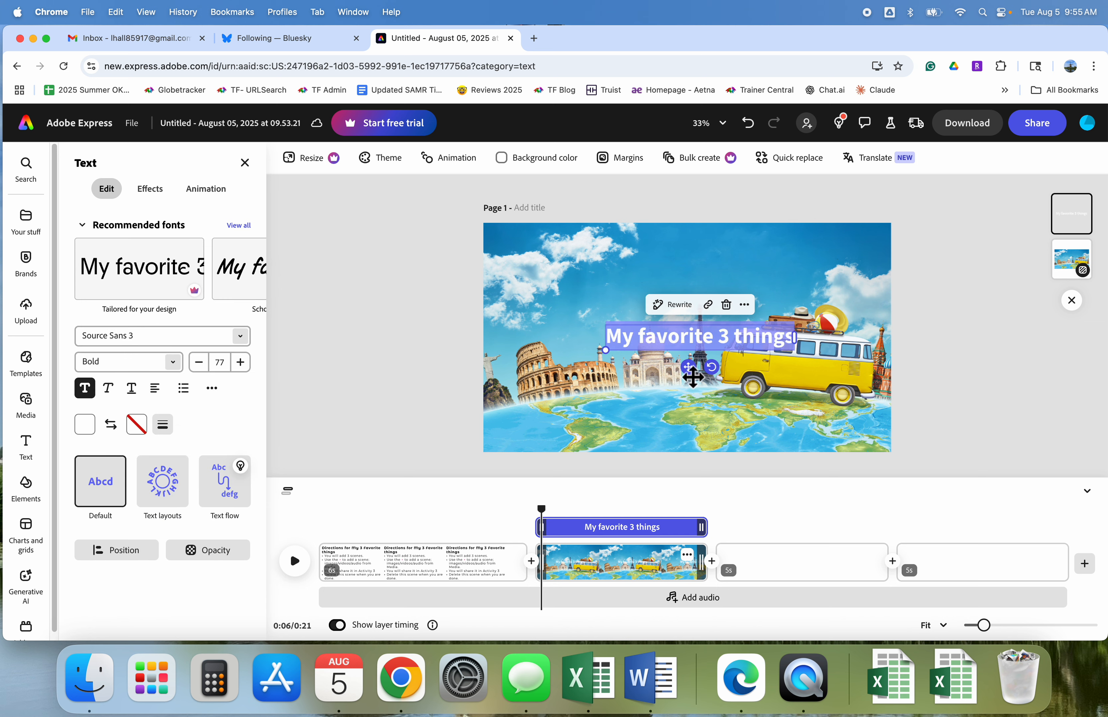
left_click_drag(693, 377, 757, 292)
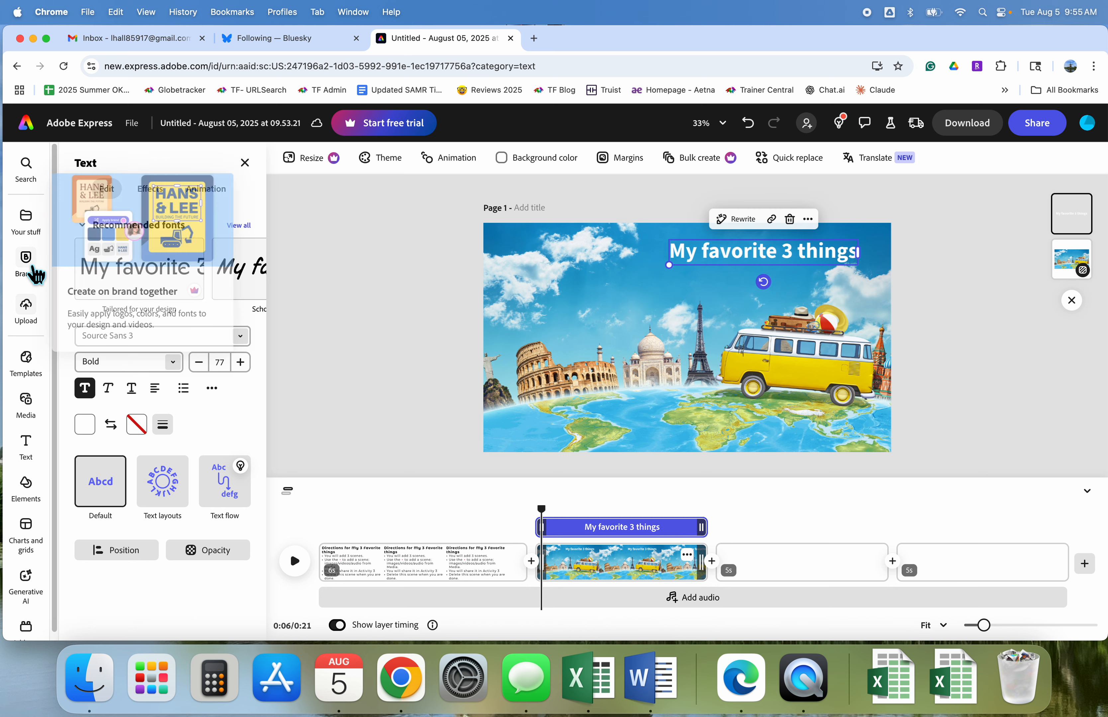
Insert the uploaded avatar image with glasses into the travel scene and remove its background
left_click(38, 239)
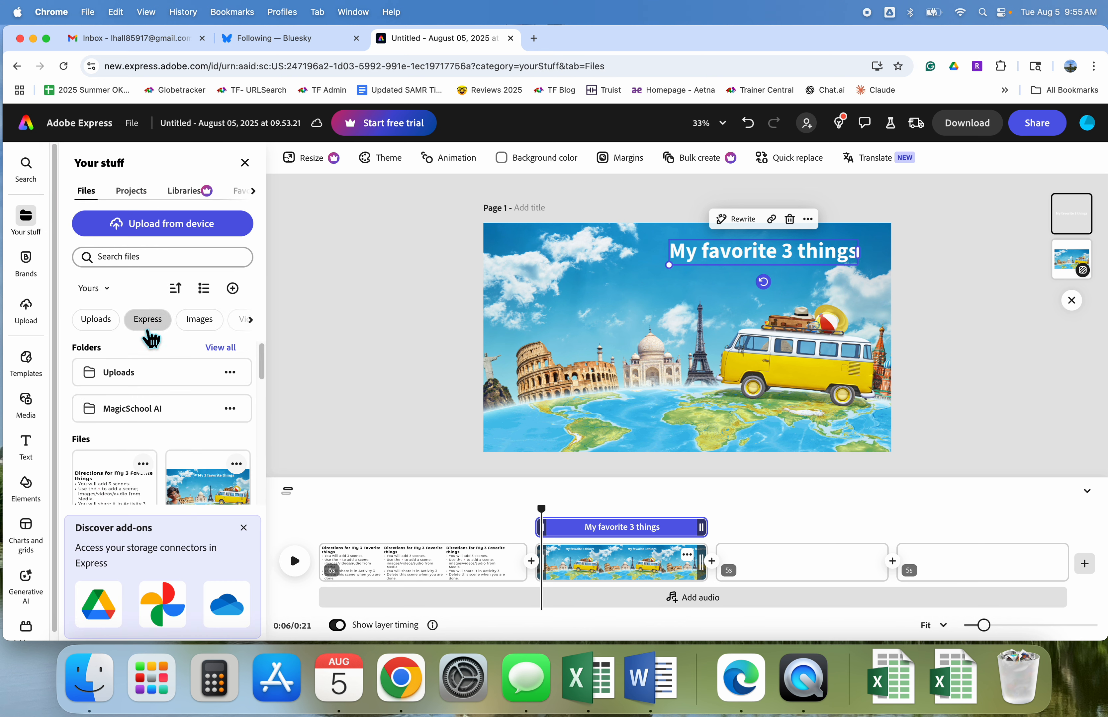
left_click(102, 322)
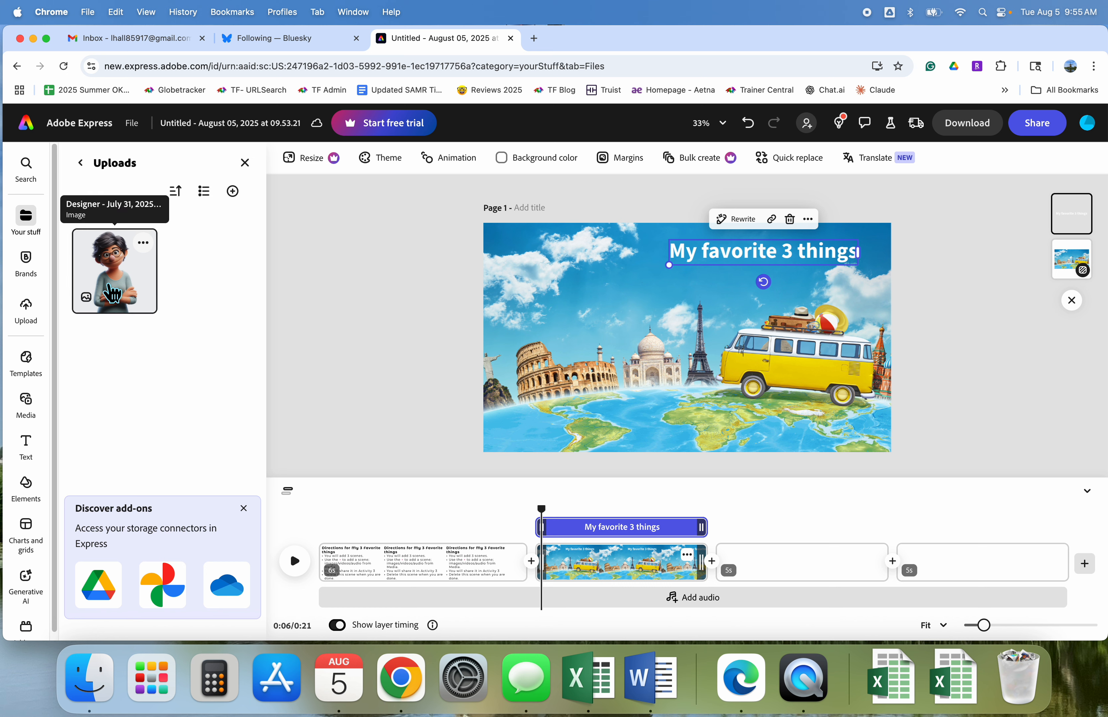
left_click_drag(112, 294, 607, 338)
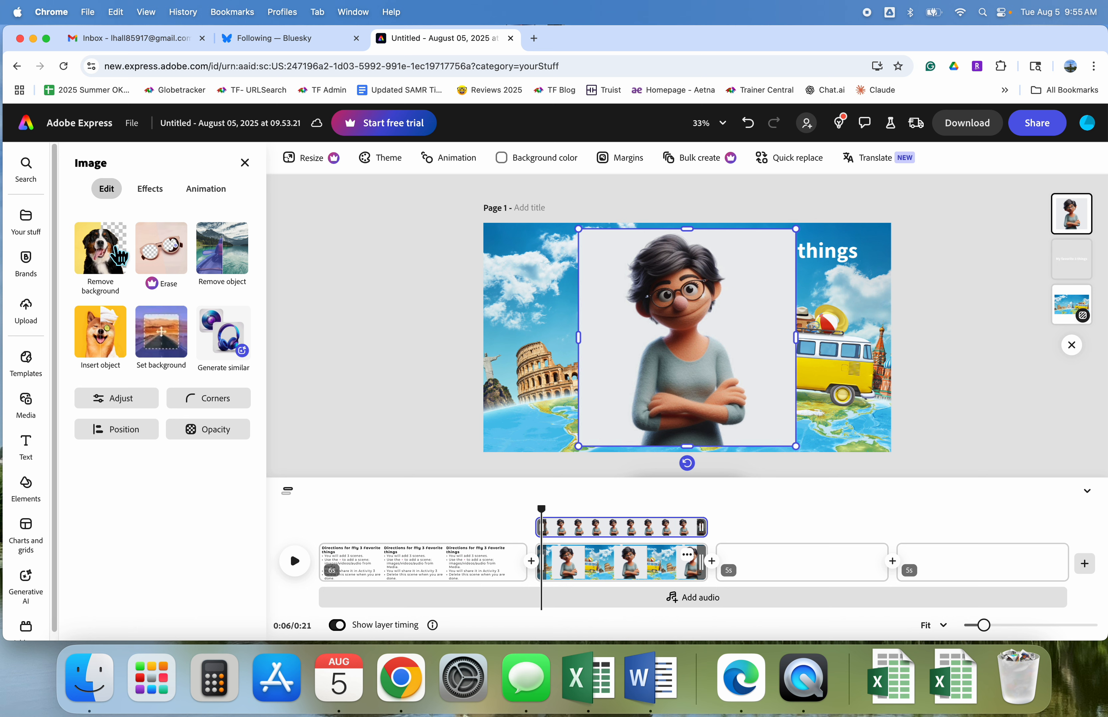
left_click(107, 270)
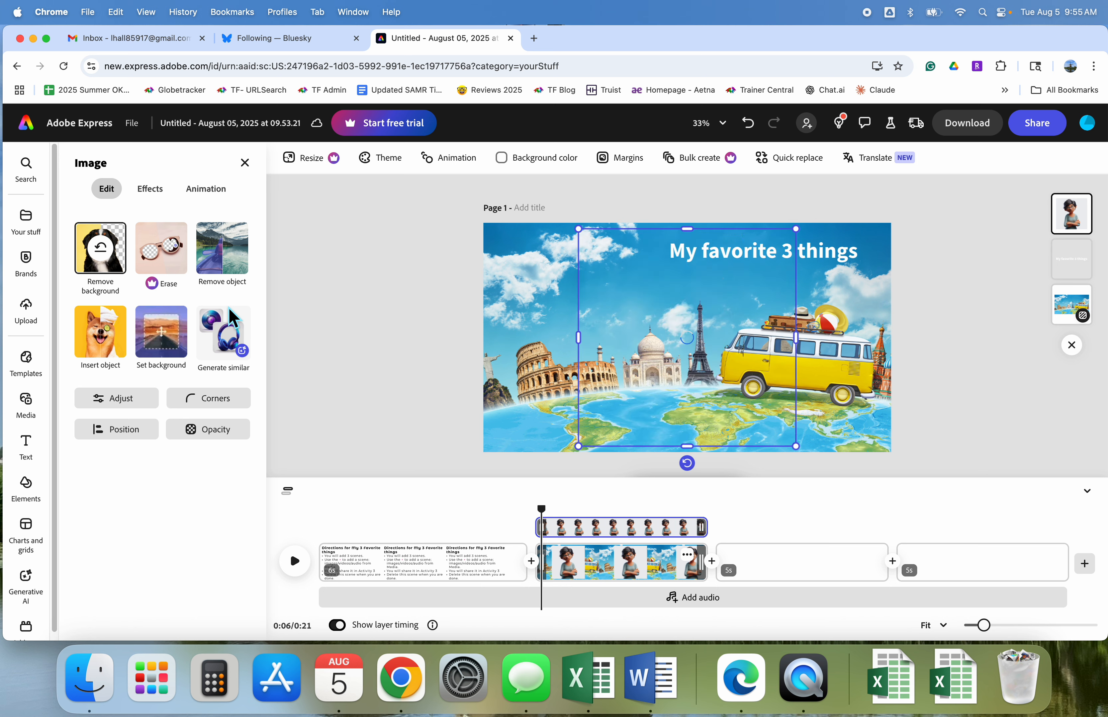
Shrink the avatar and place it in the lower-left corner of the travel scene
left_click_drag(687, 334, 543, 340)
left_click_drag(614, 252, 565, 336)
left_click(656, 398)
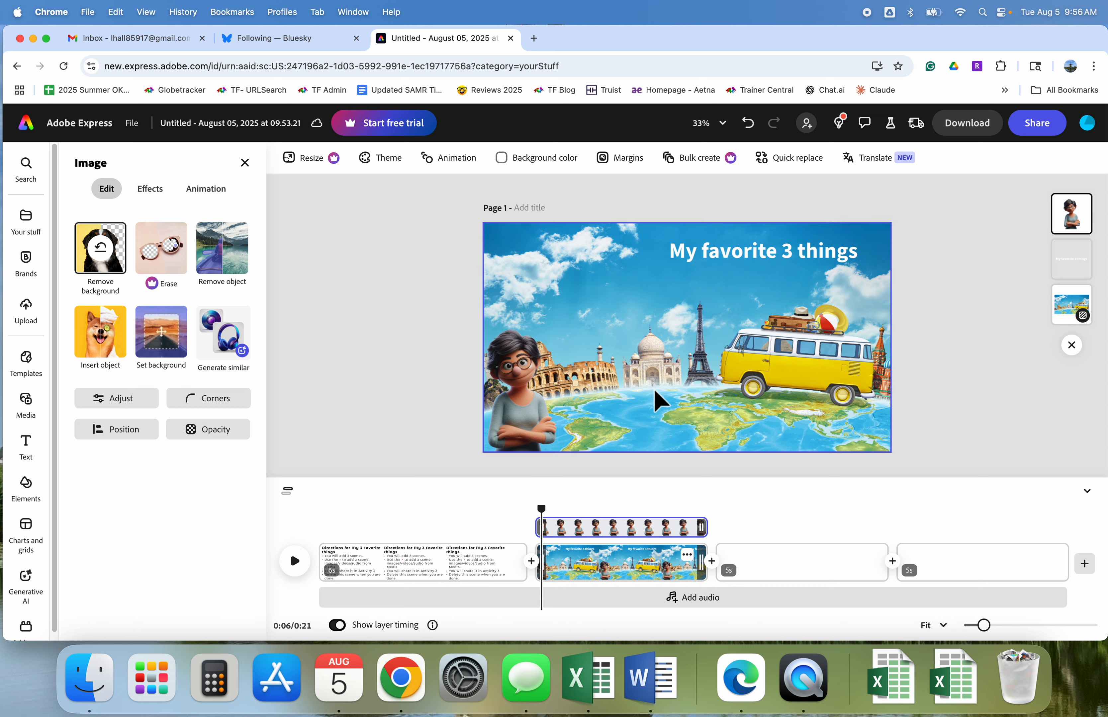
Copy the avatar image from the travel scene
right_click(526, 419)
key("Escape")
right_click(527, 407)
key("Escape")
left_click(545, 357)
right_click(545, 356)
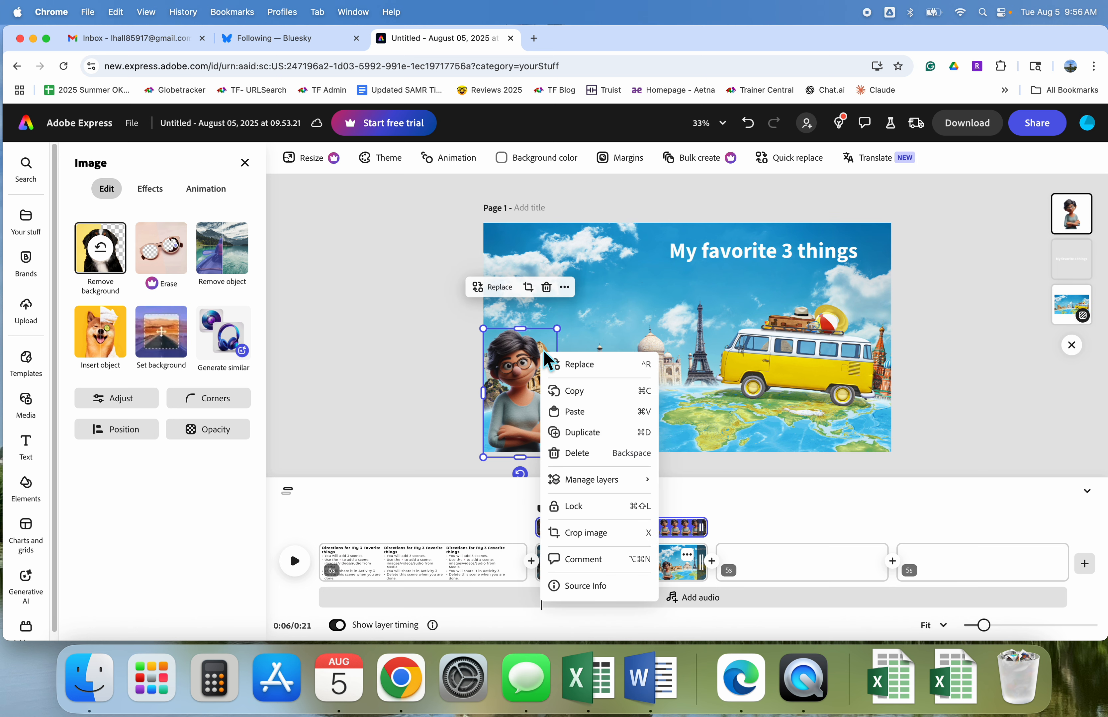
left_click(596, 394)
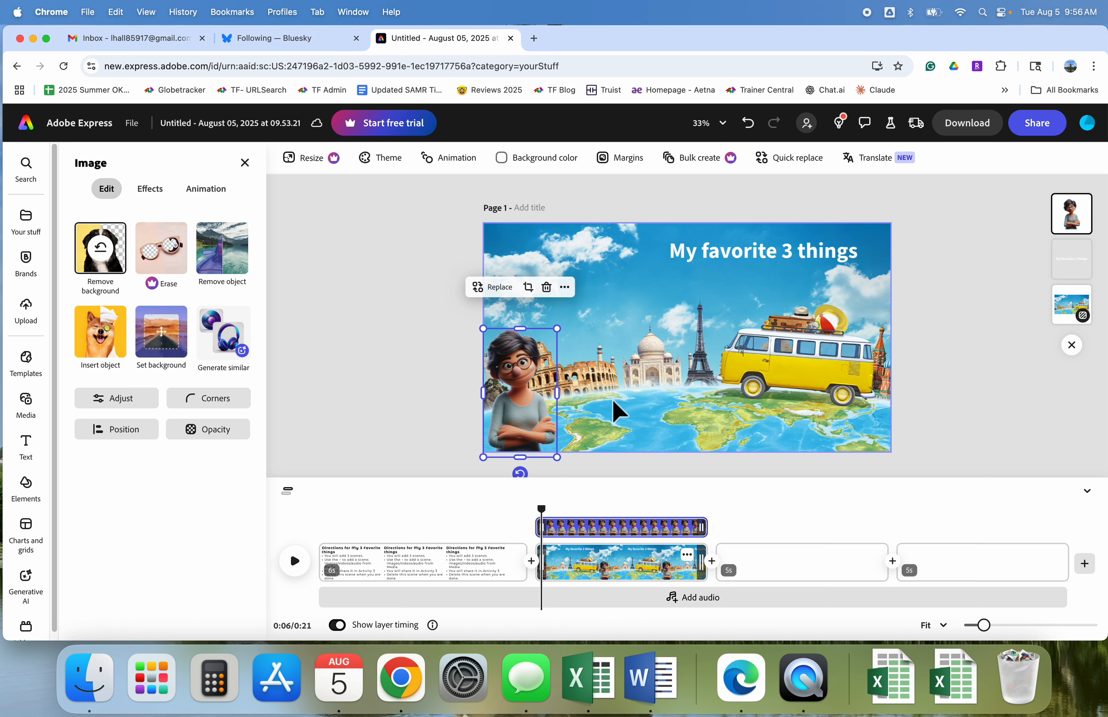
Select the empty third scene and search the media photos for "cake"
left_click(797, 560)
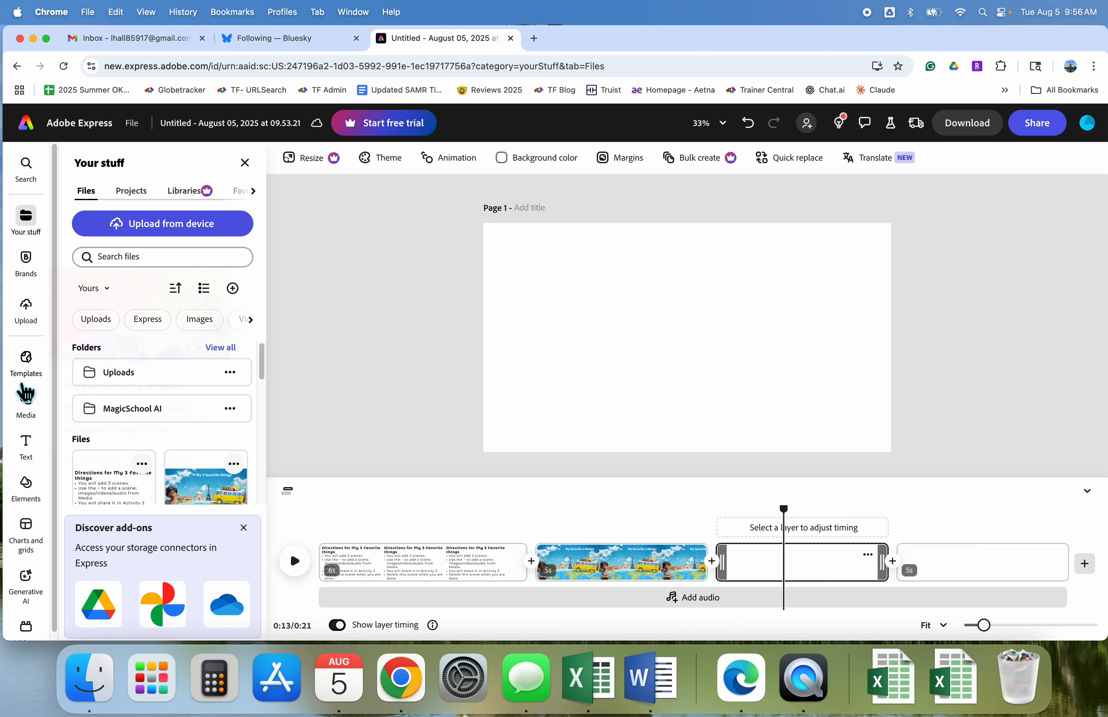
left_click(30, 411)
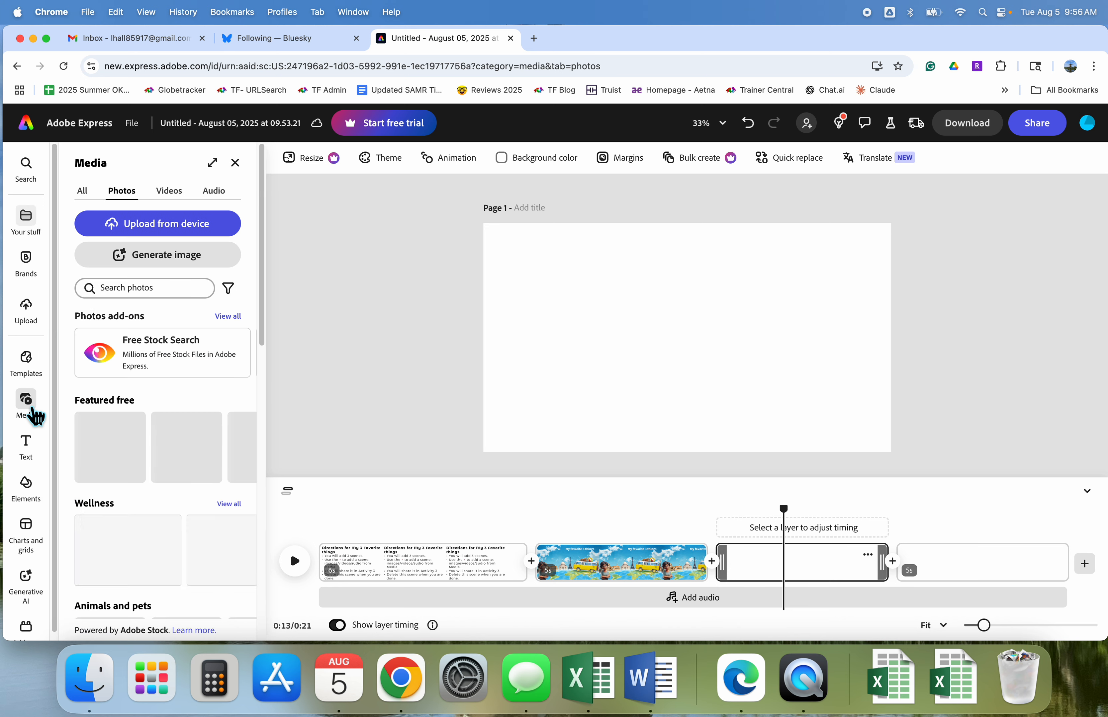
left_click(139, 290)
type("cake")
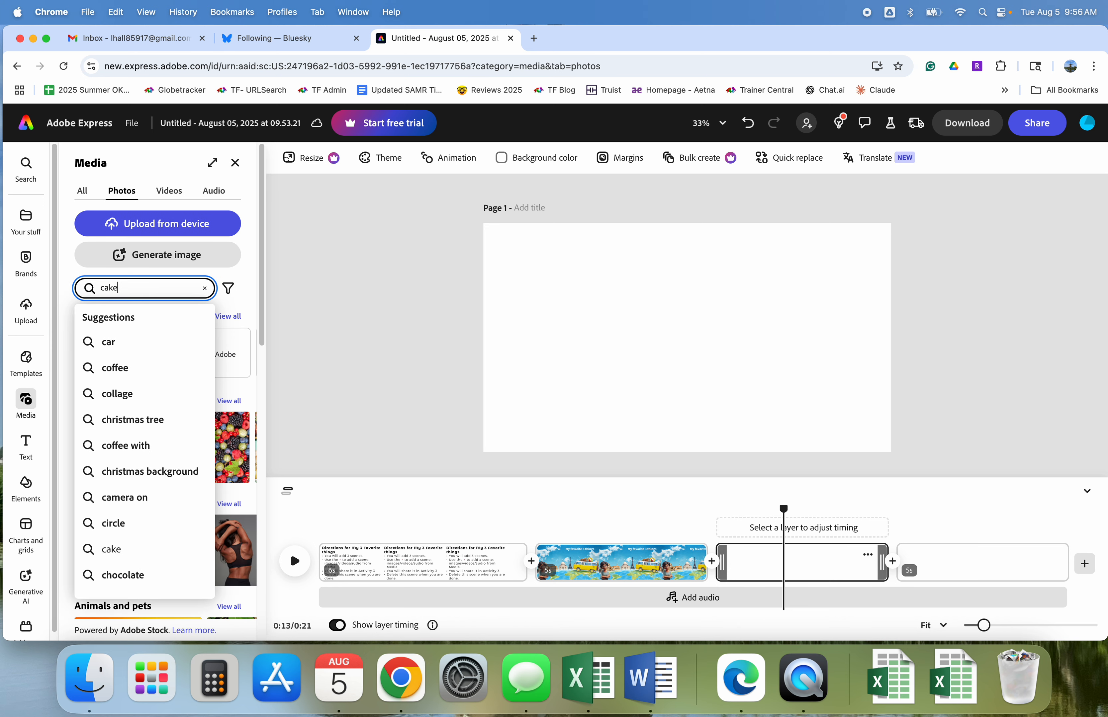
key("Return")
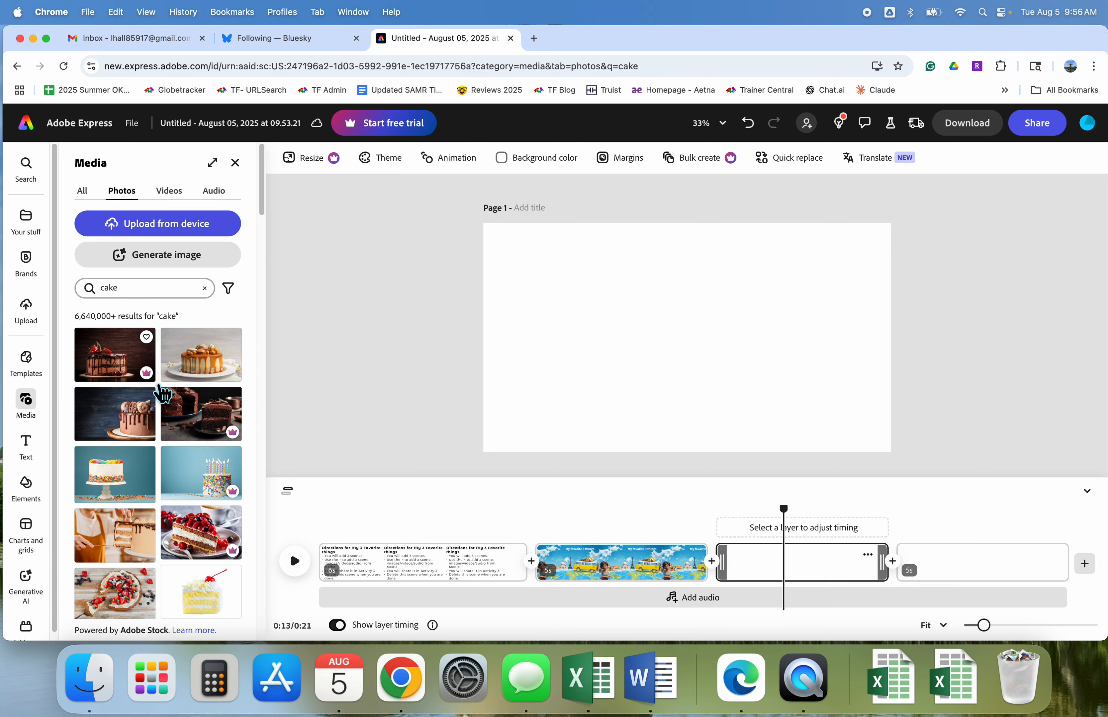
Add the pastel rainbow layer cake photo with candy jars to the third scene and set it as the background
scroll(162, 393, "down", 10)
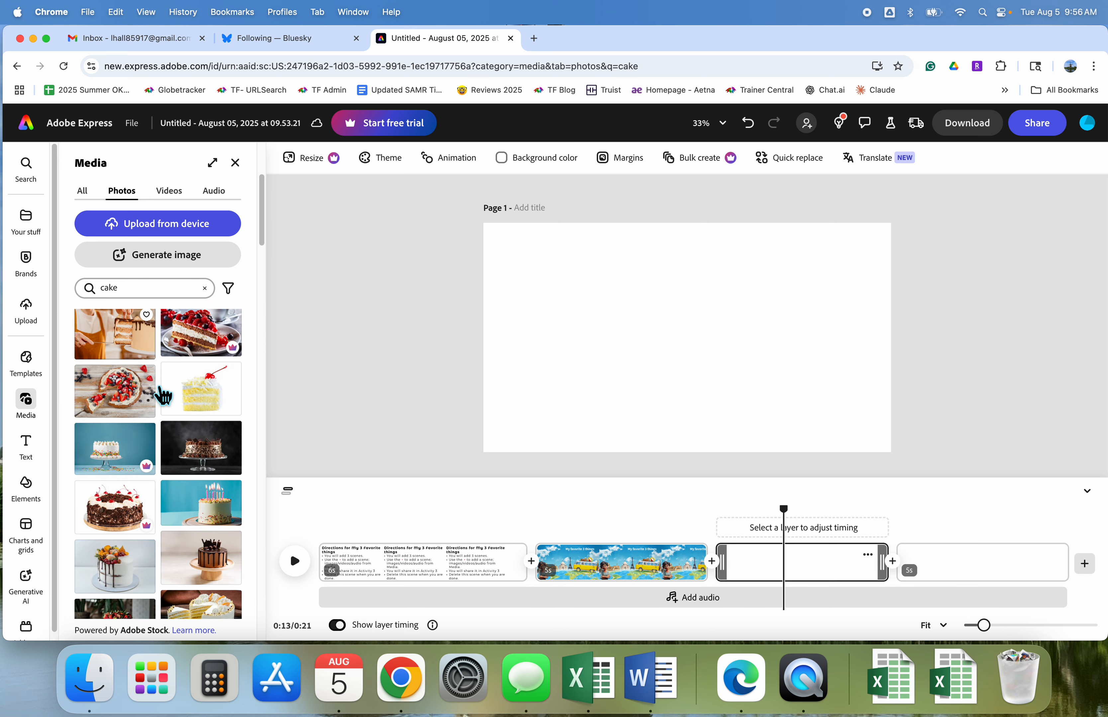
scroll(162, 394, "down", 3)
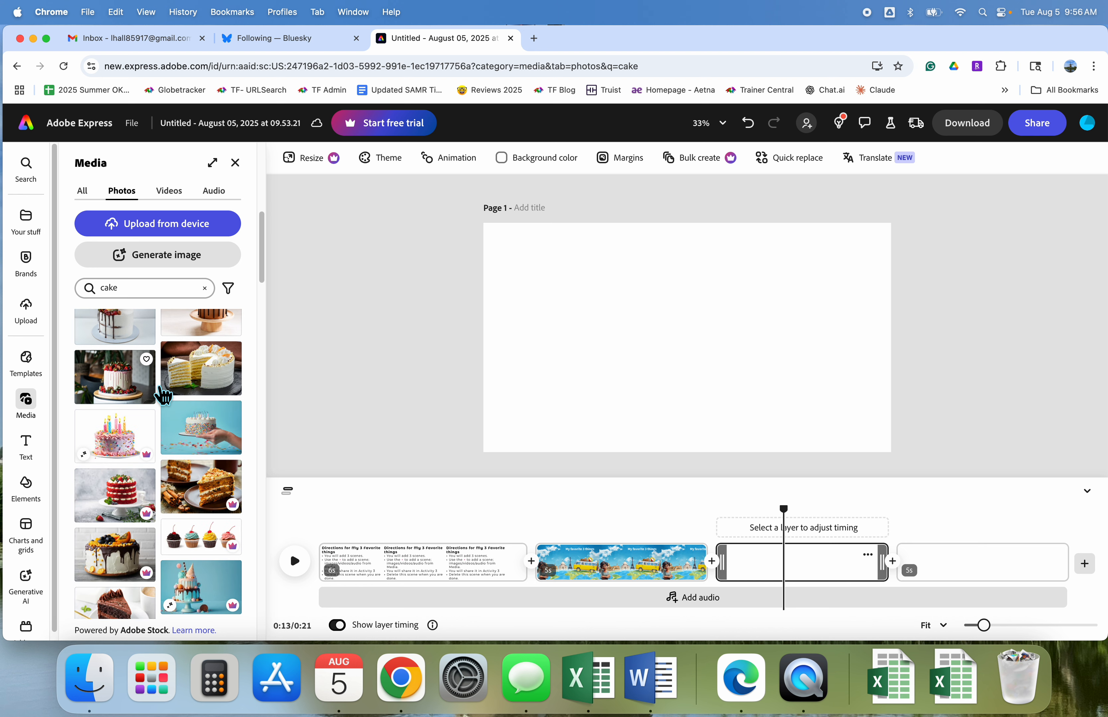
scroll(161, 393, "down", 5)
scroll(159, 394, "down", 4)
scroll(163, 395, "down", 2)
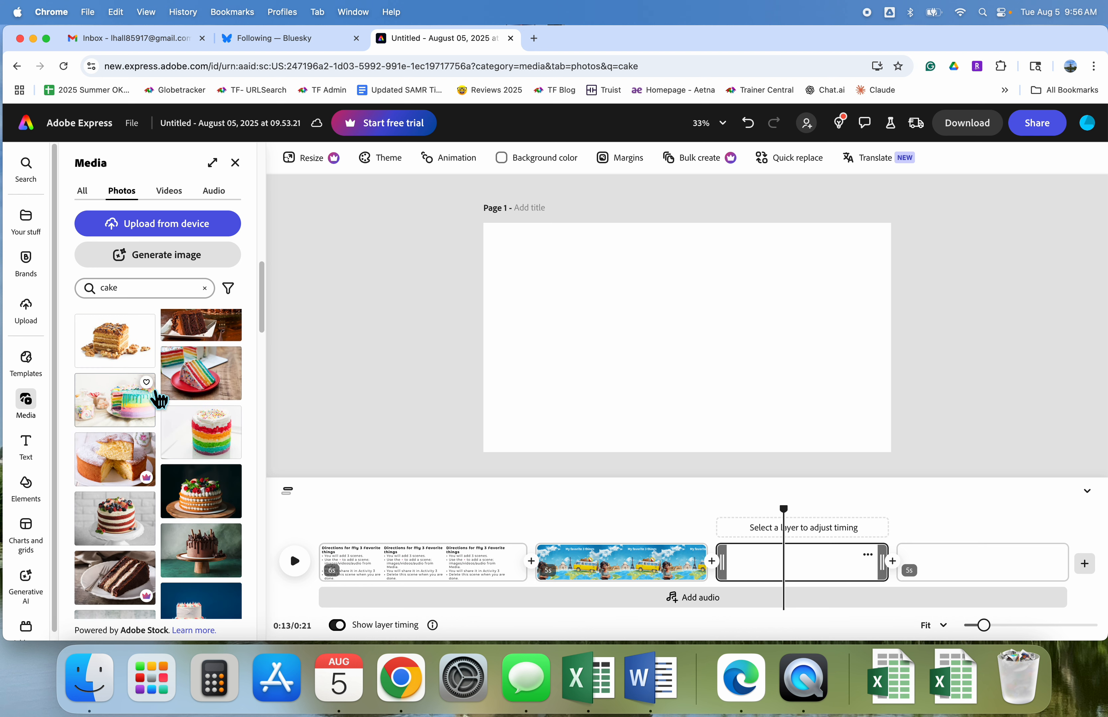
left_click(146, 410)
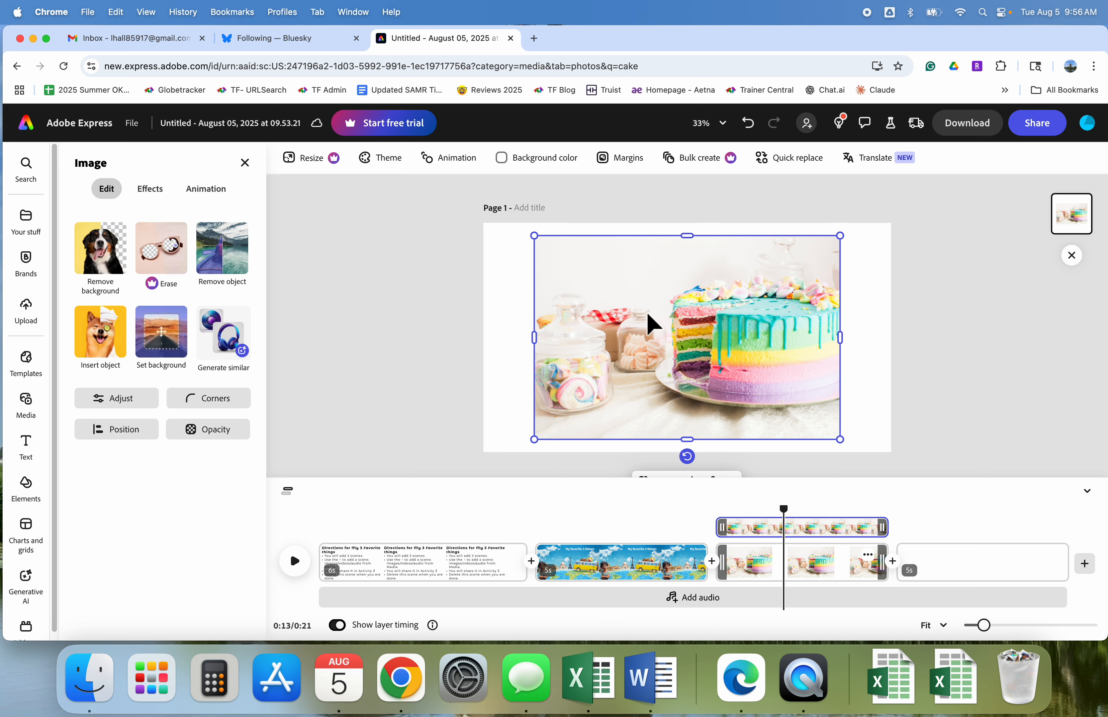
left_click(159, 350)
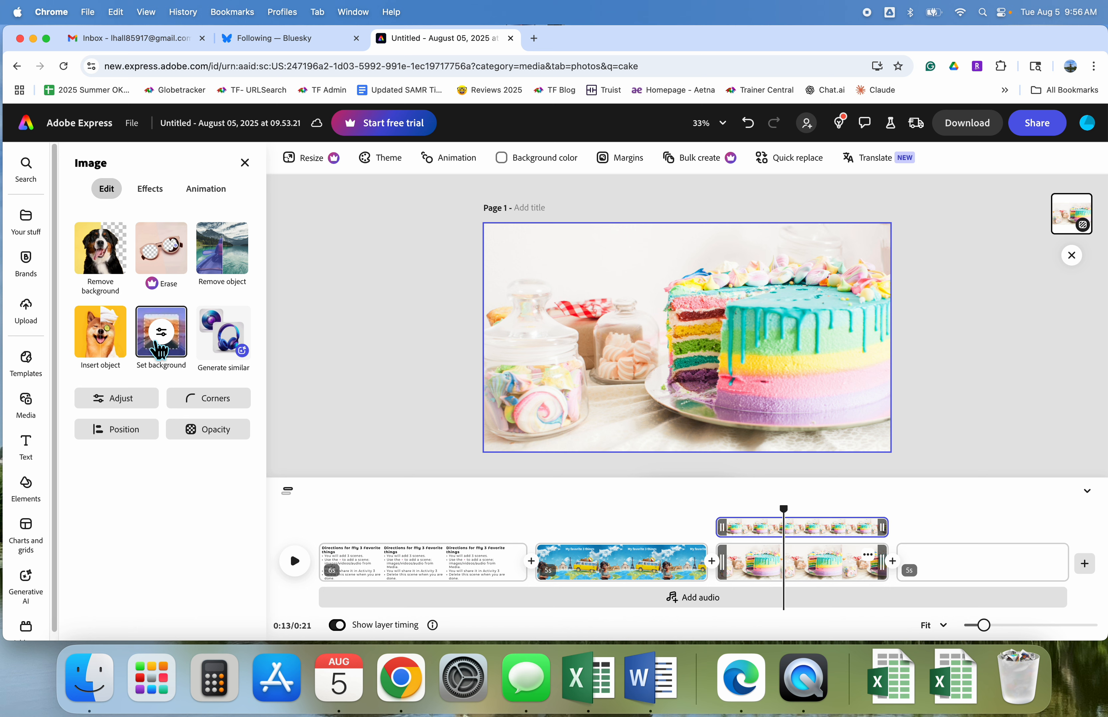
Paste the copied avatar into the cake scene and position it in the lower-left corner of the canvas
right_click(555, 360)
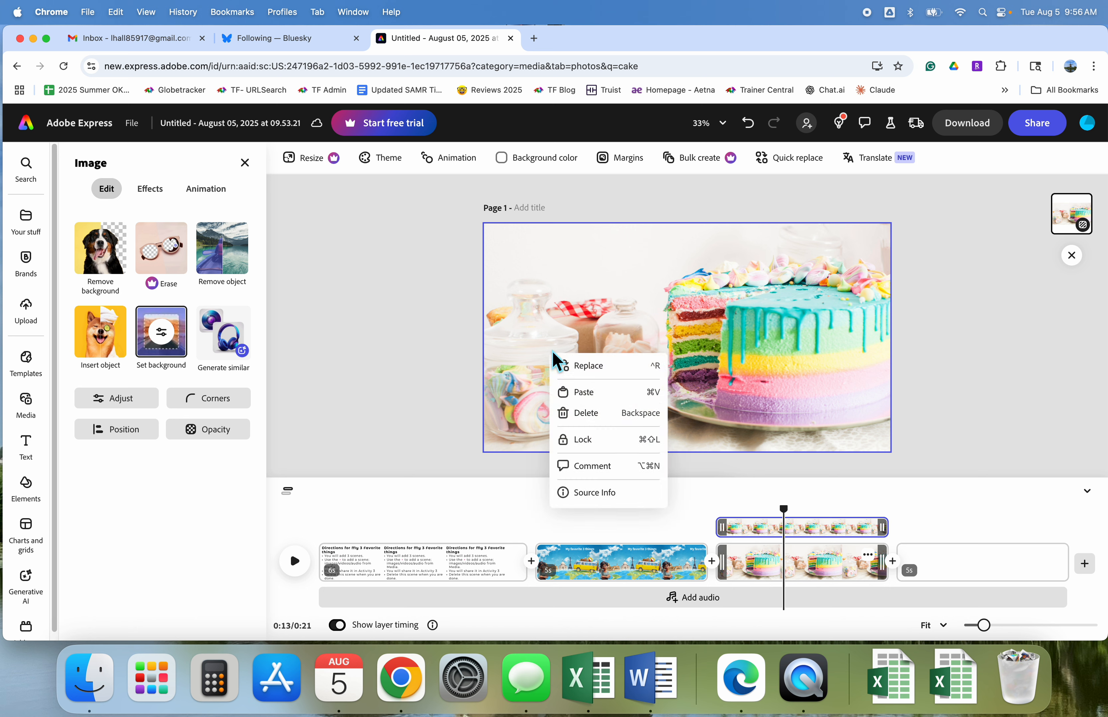
left_click(571, 395)
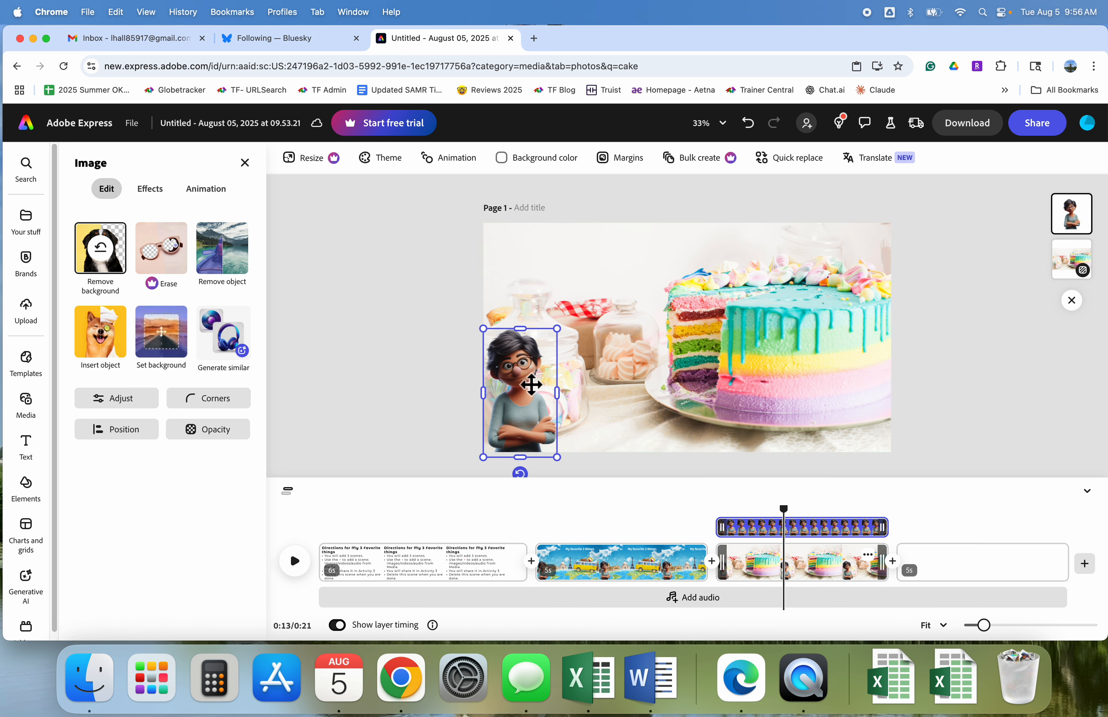
mouse_move(530, 383)
left_mouse_down()
mouse_move(556, 380)
mouse_move(531, 381)
left_mouse_up()
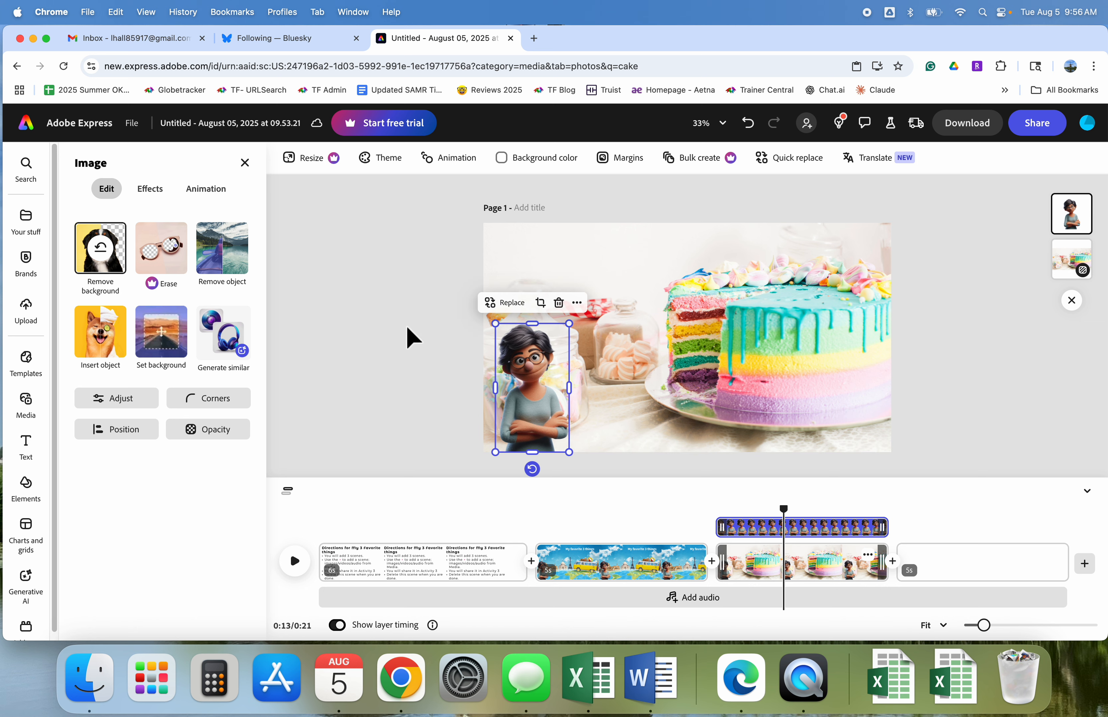
left_click(364, 363)
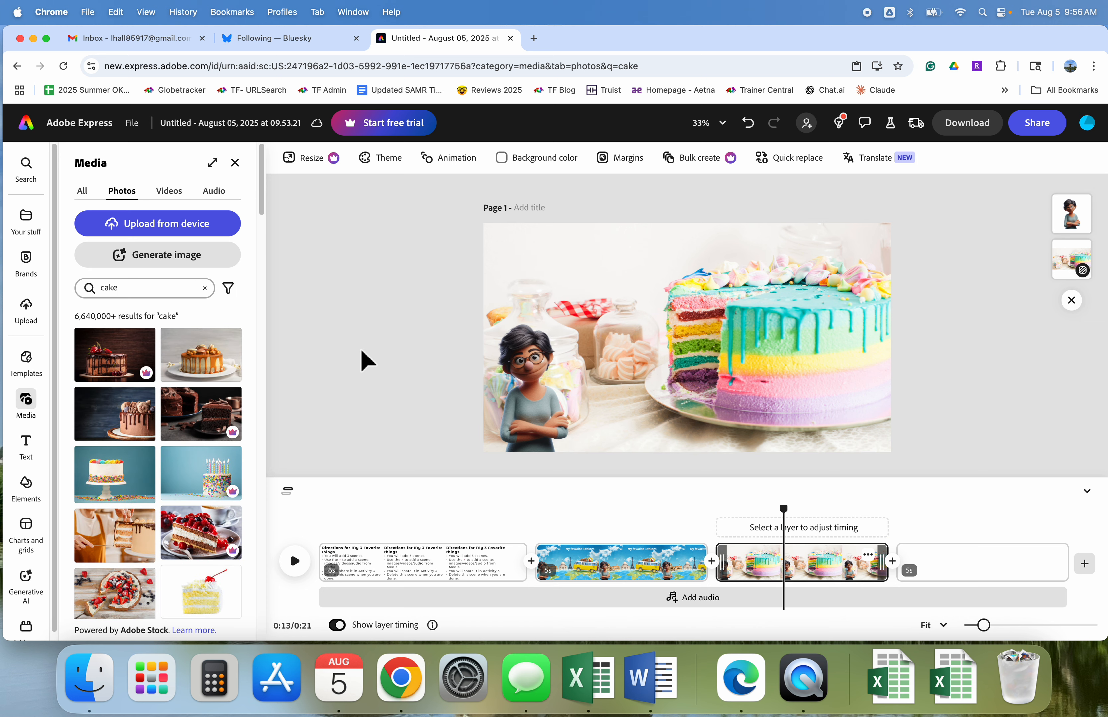
Apply the Circle entrance animation to the cake background photo
left_click(460, 166)
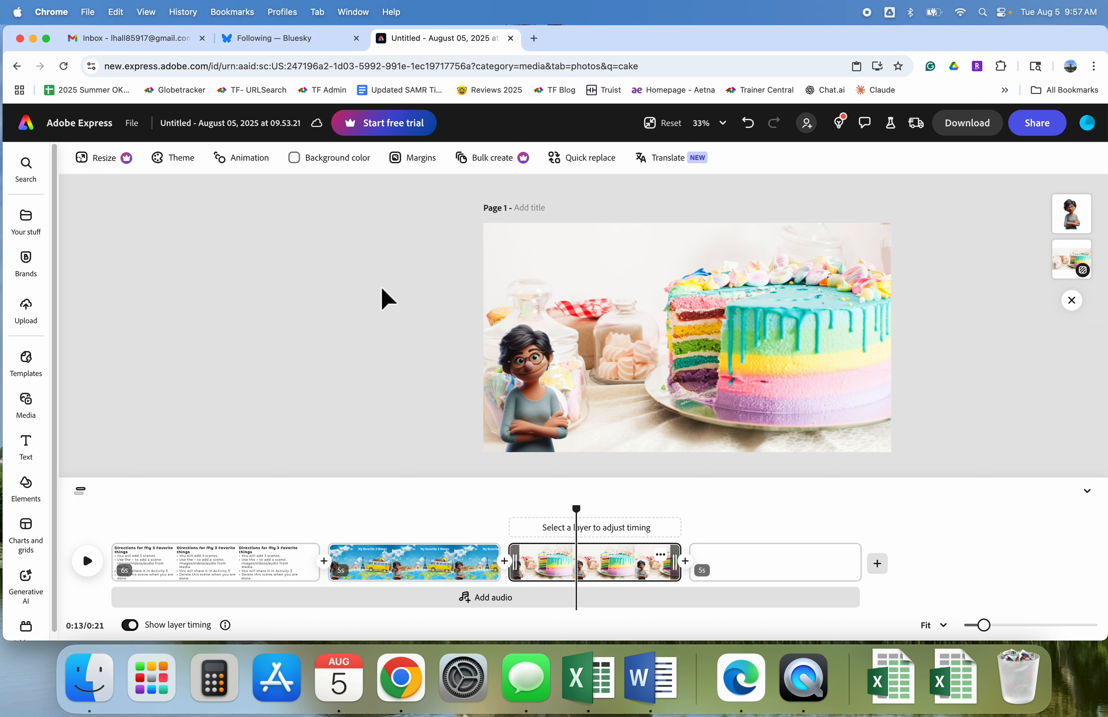
left_click(611, 317)
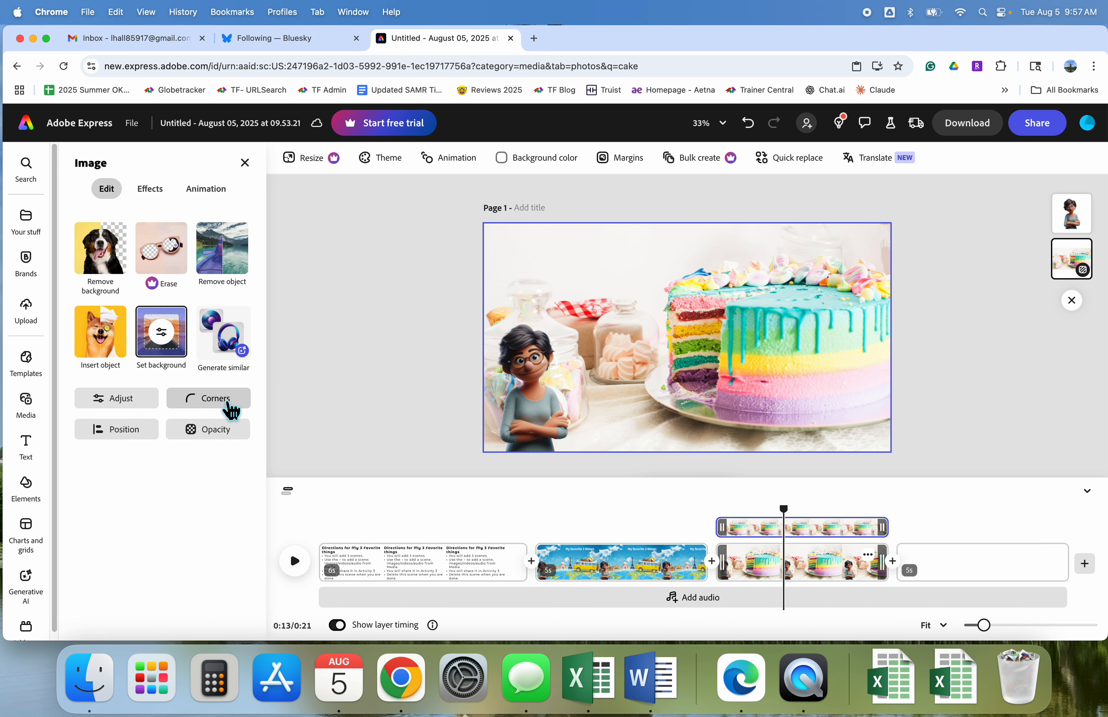
left_click(227, 191)
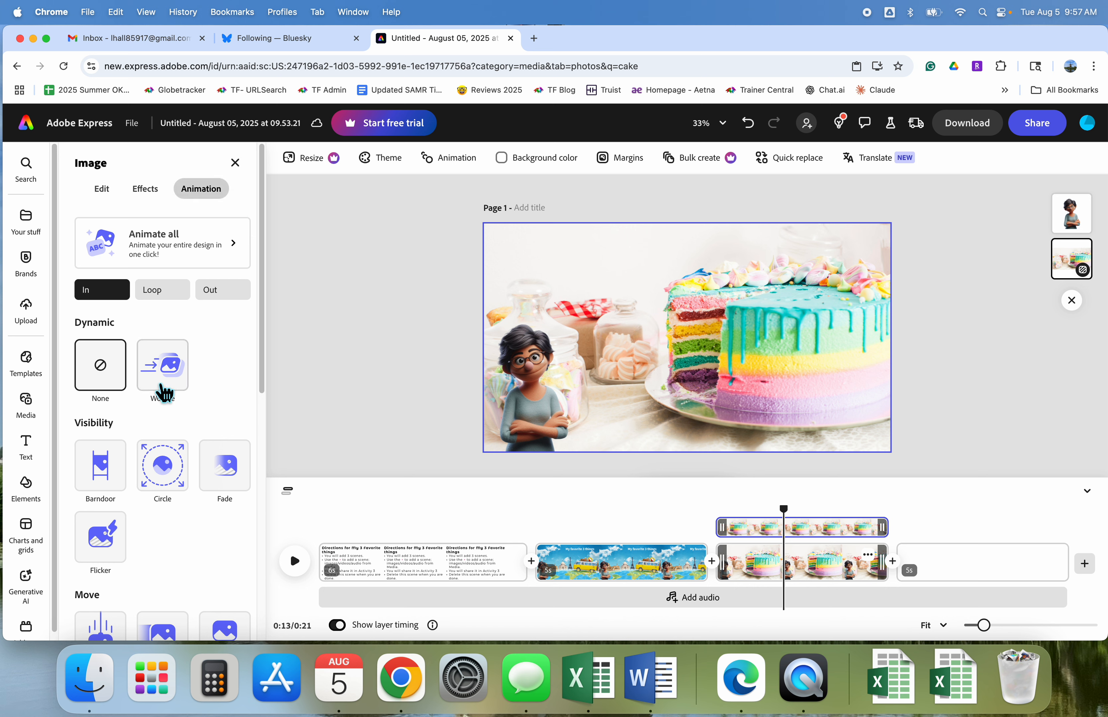
left_click(179, 475)
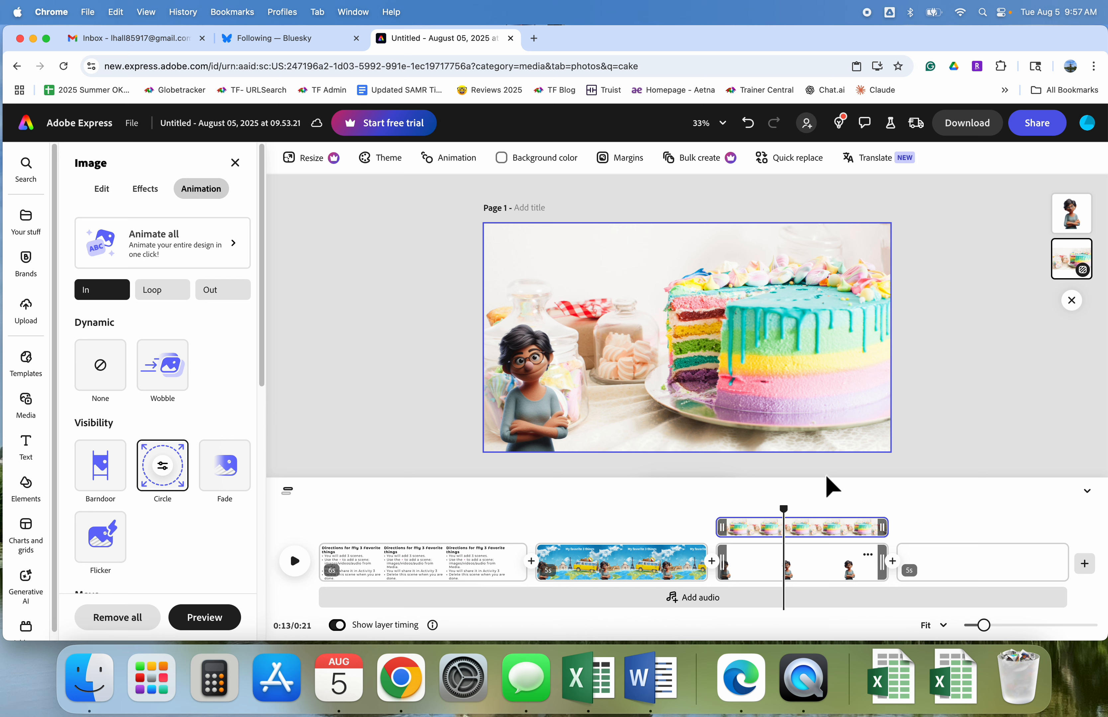
Select the empty fourth scene and search the media videos for "family"
left_click(987, 568)
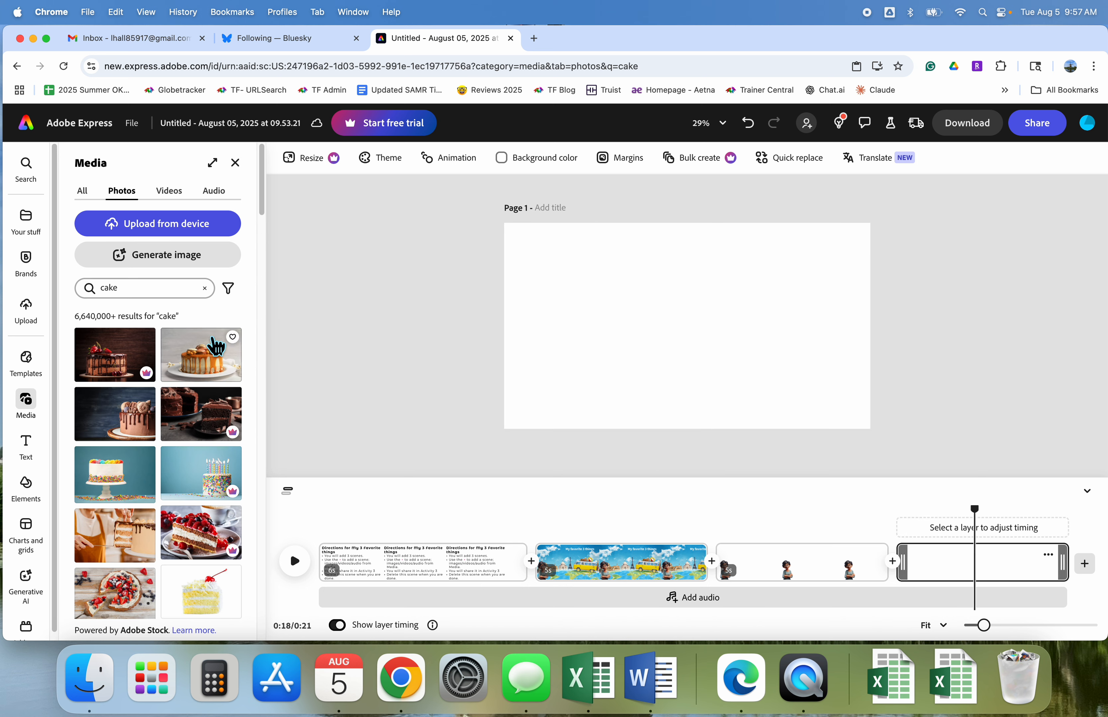
left_click(185, 199)
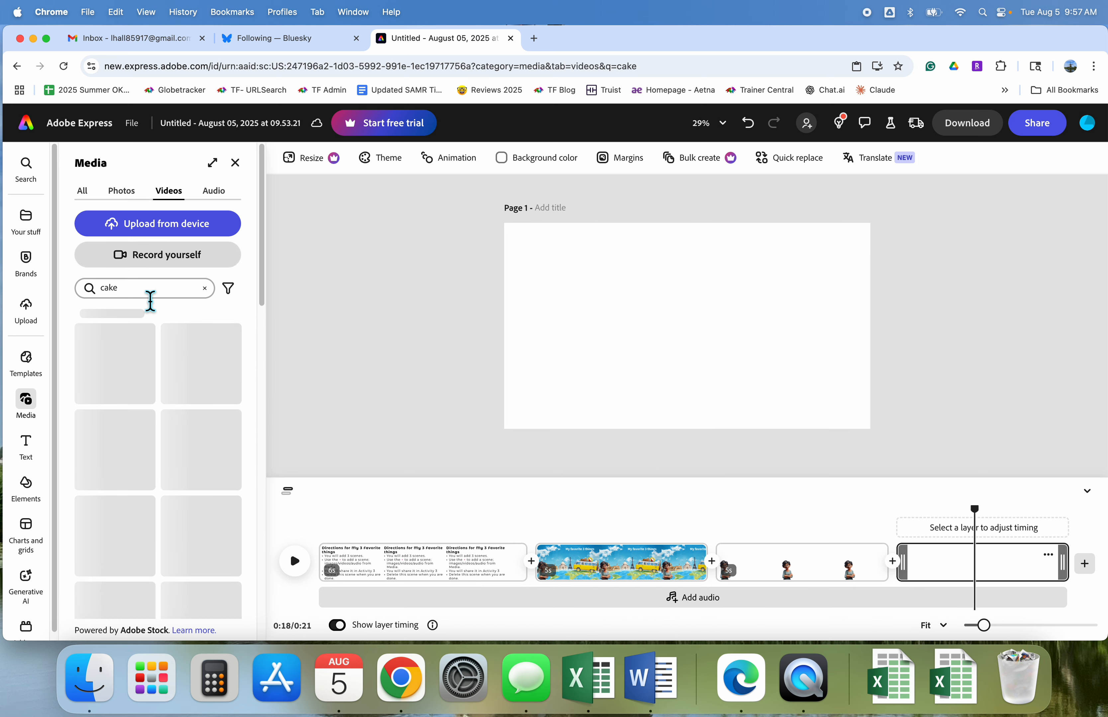
left_click(149, 292)
key("BackSpace")
key("BackSpace")
key("BackSpace")
key("BackSpace")
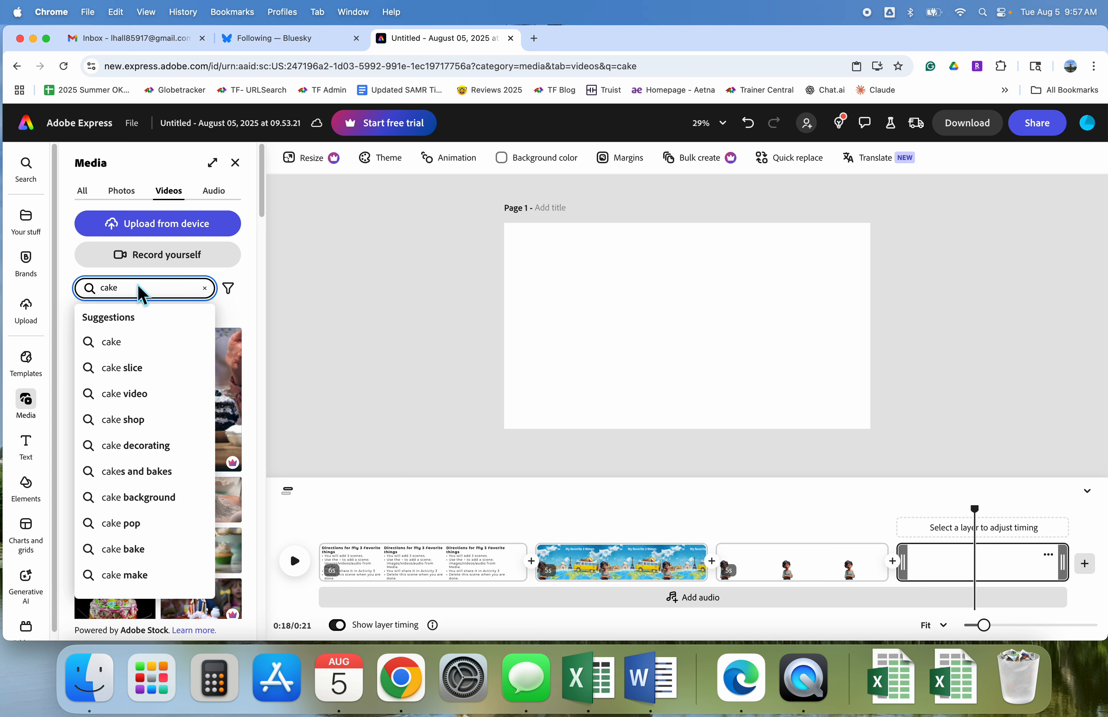
type("family")
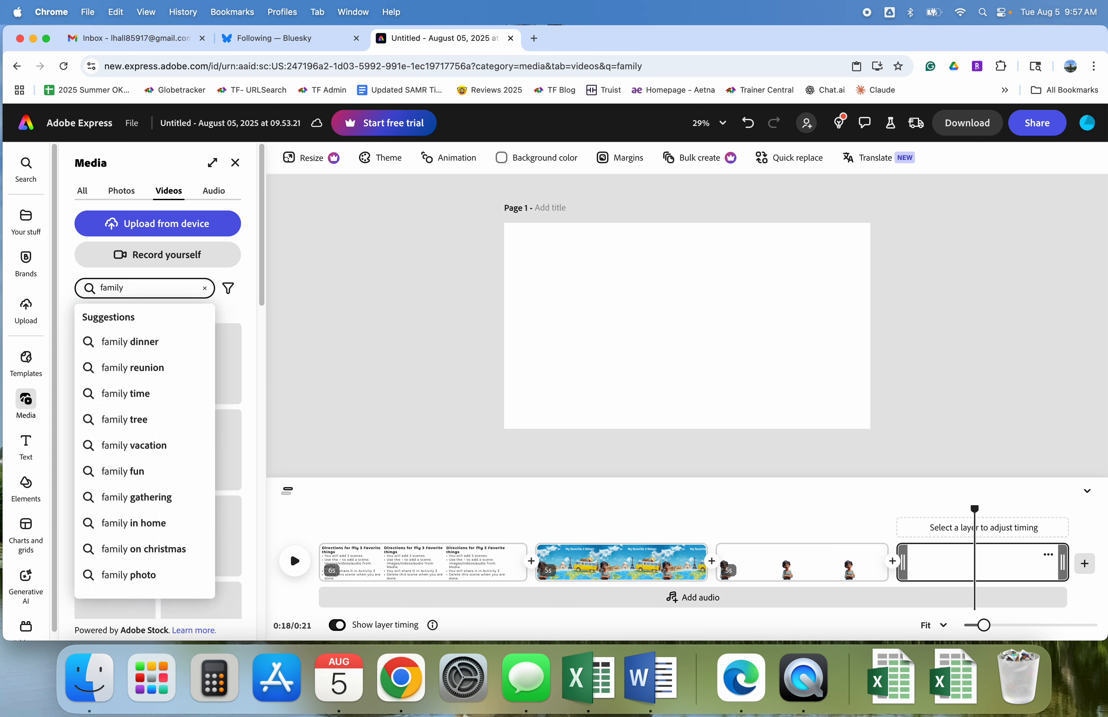
key("Return")
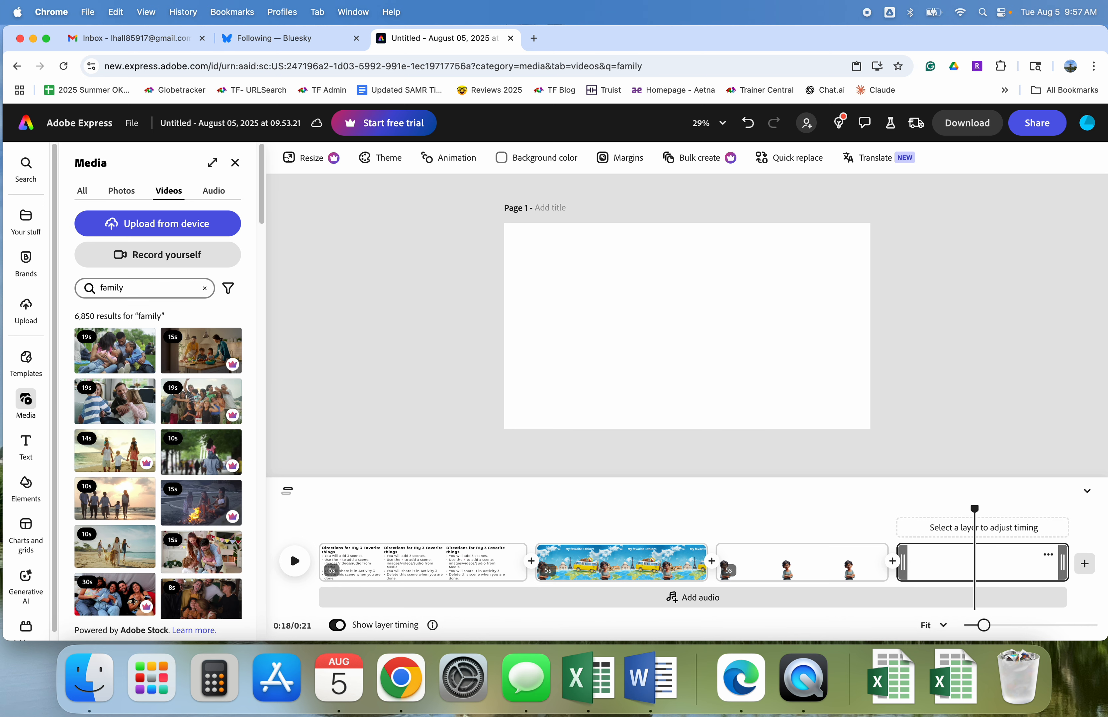
Add the 11-second clip of a family holding hands on the beach to the fourth scene and give it the Rise entrance animation
scroll(172, 354, "down", 5)
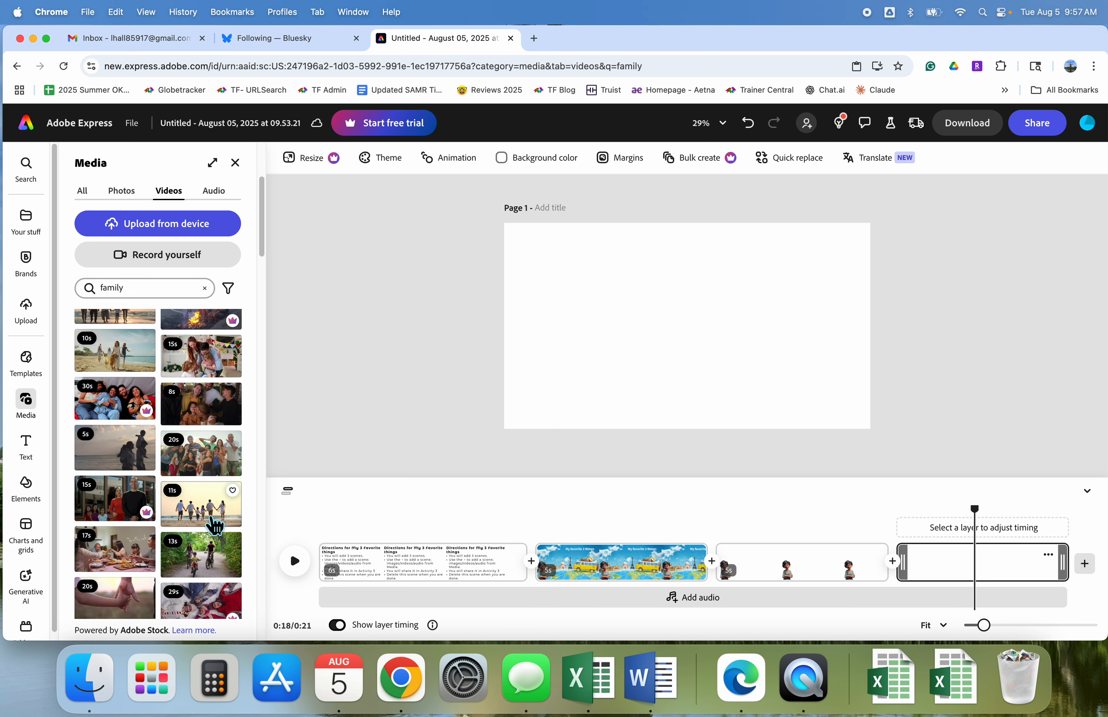
left_click(208, 521)
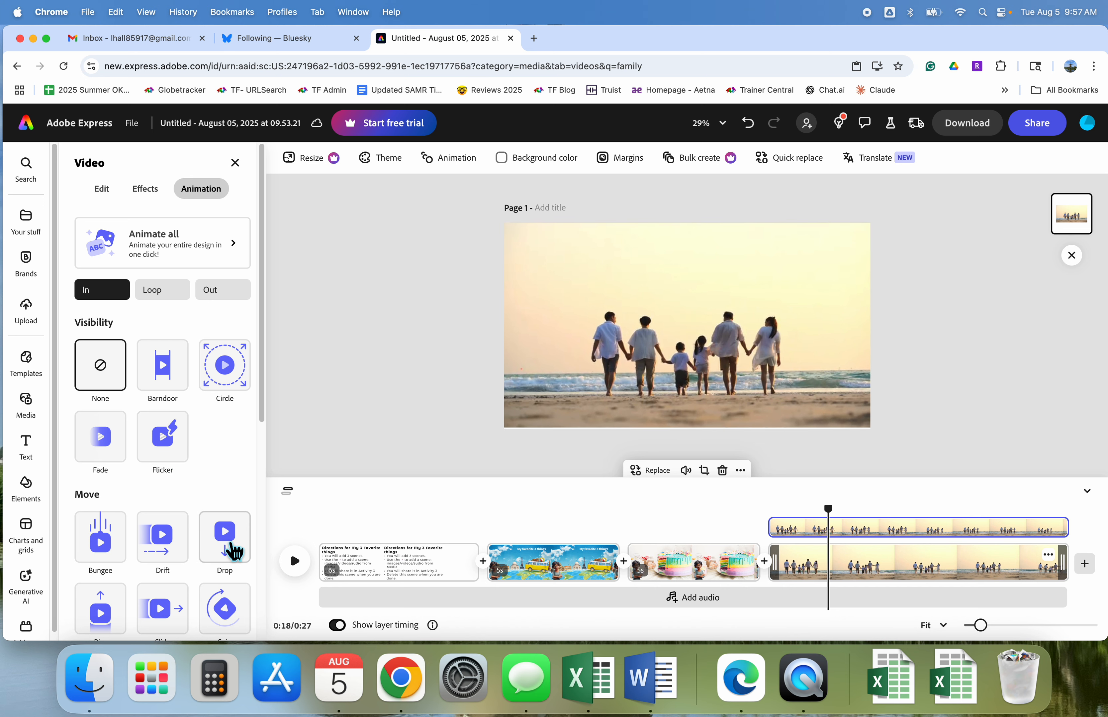
scroll(230, 549, "down", 3)
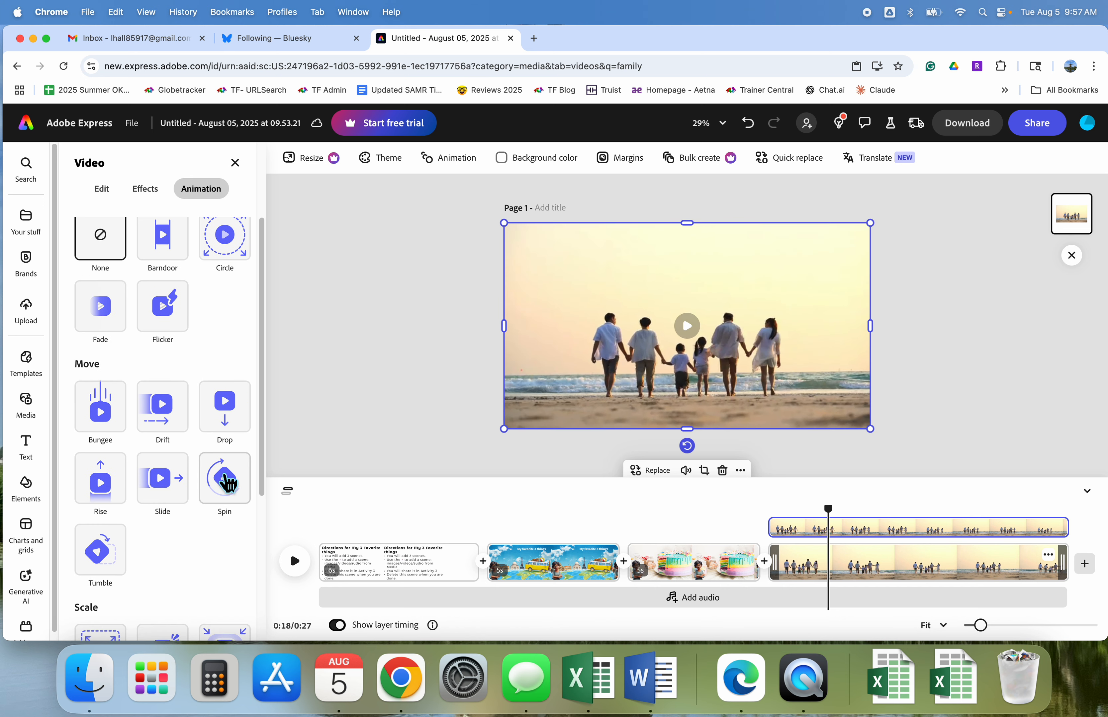
left_click(100, 476)
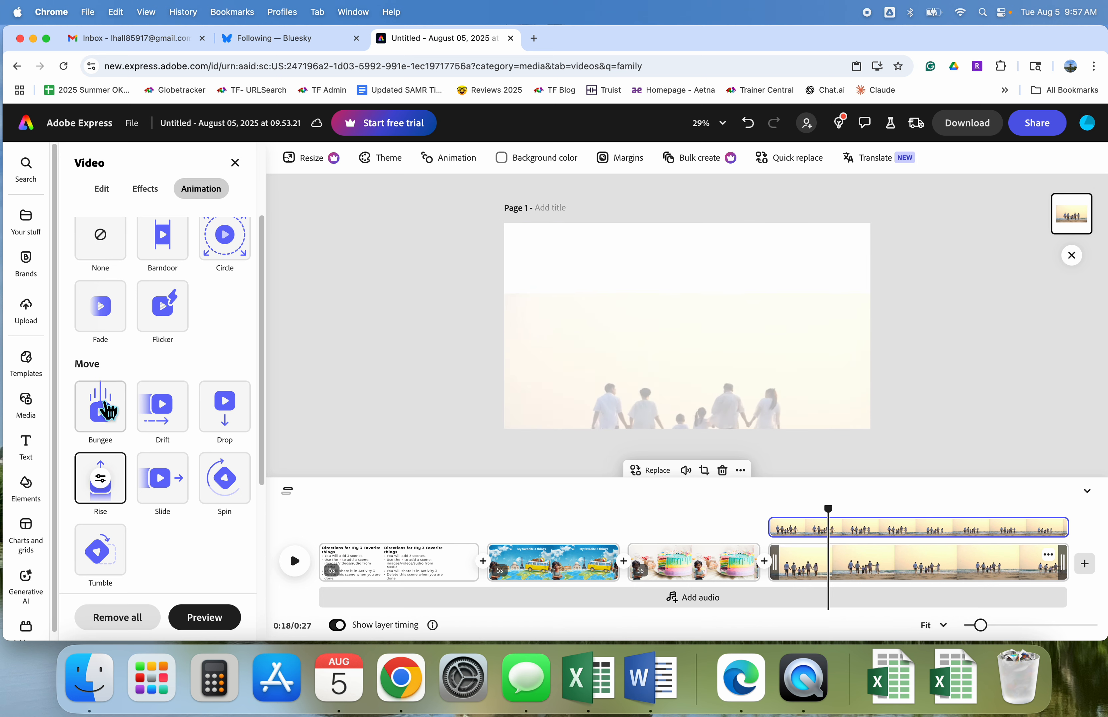
Round the corners of the family beach video to a corner roundness of 294.4
left_click(157, 194)
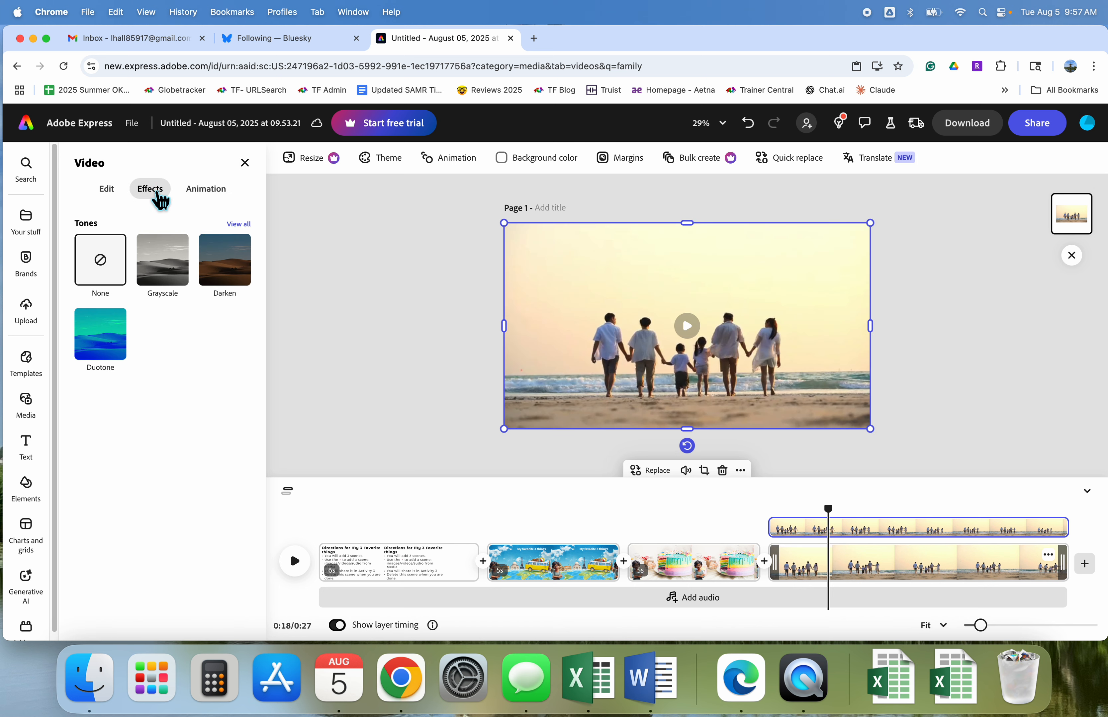
left_click(113, 196)
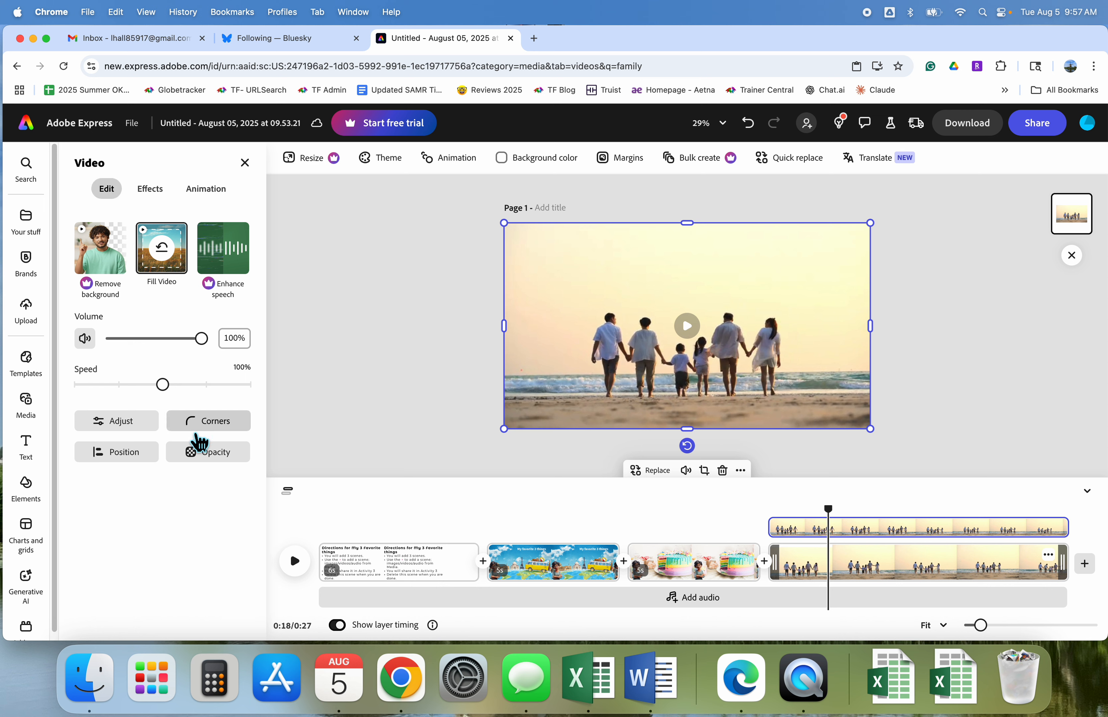
left_click(211, 438)
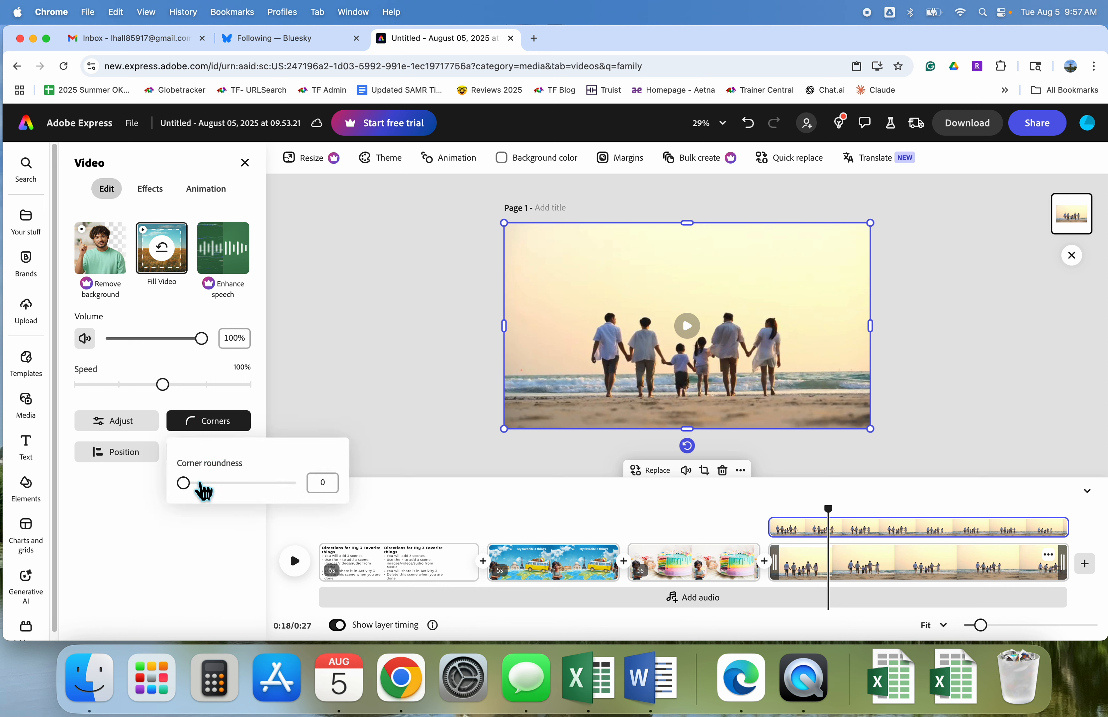
left_click_drag(185, 485, 273, 493)
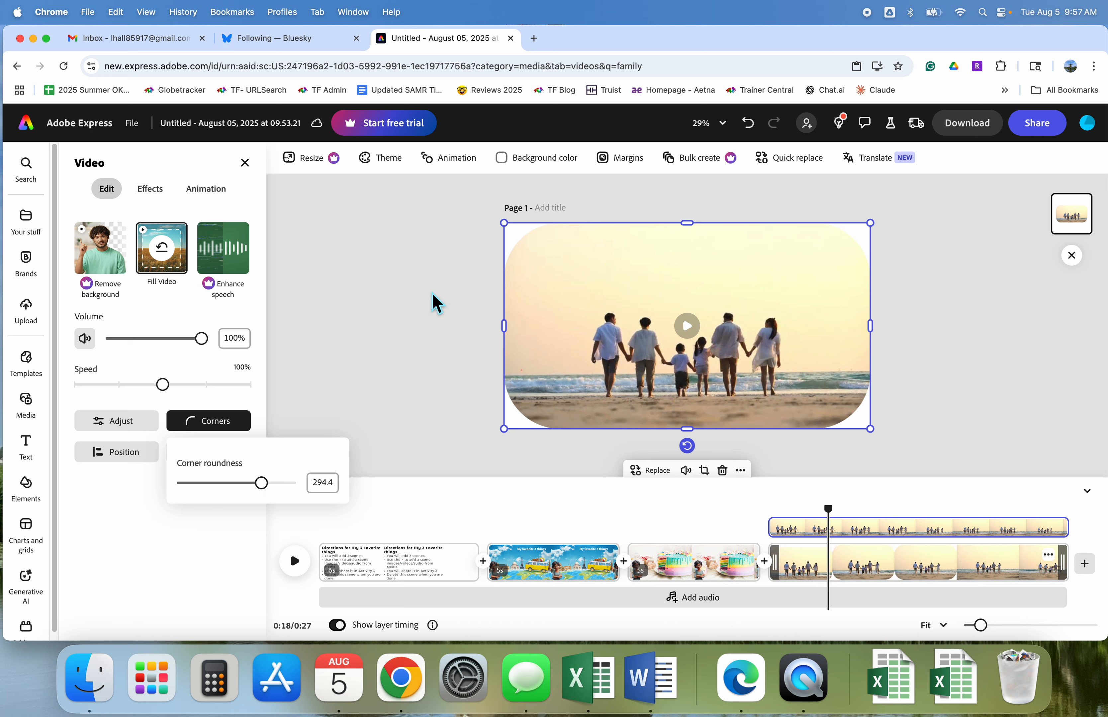
left_click(431, 303)
Set the family scene's background color to the recommended pale pink swatch
left_click(535, 158)
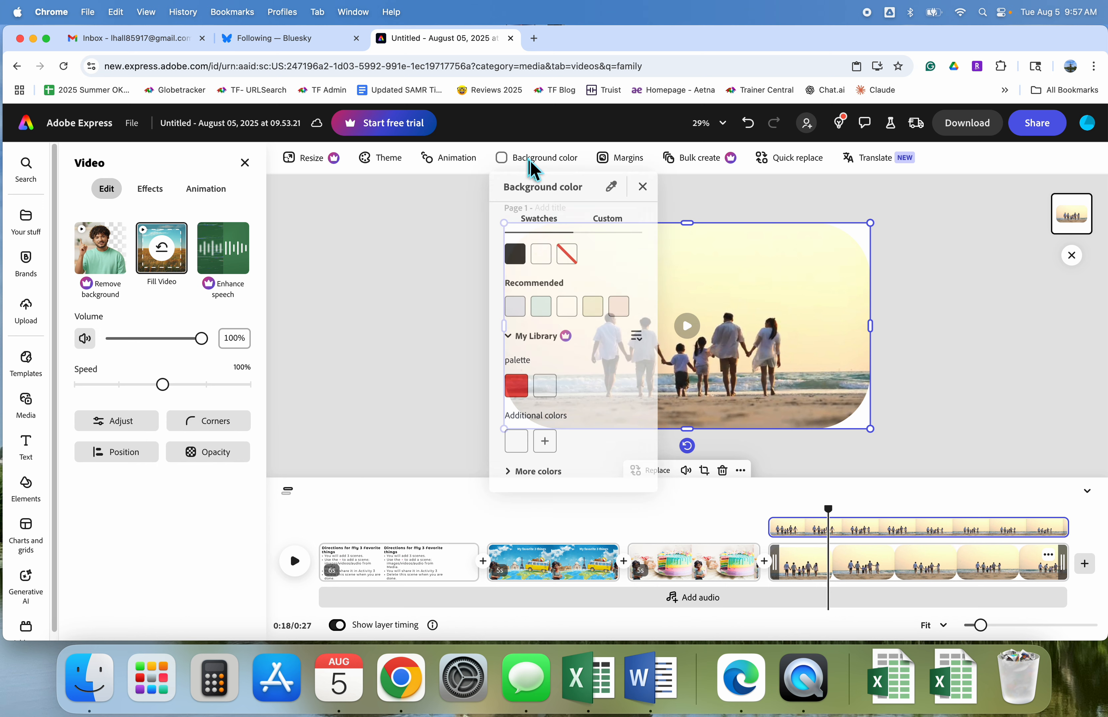
left_click(618, 309)
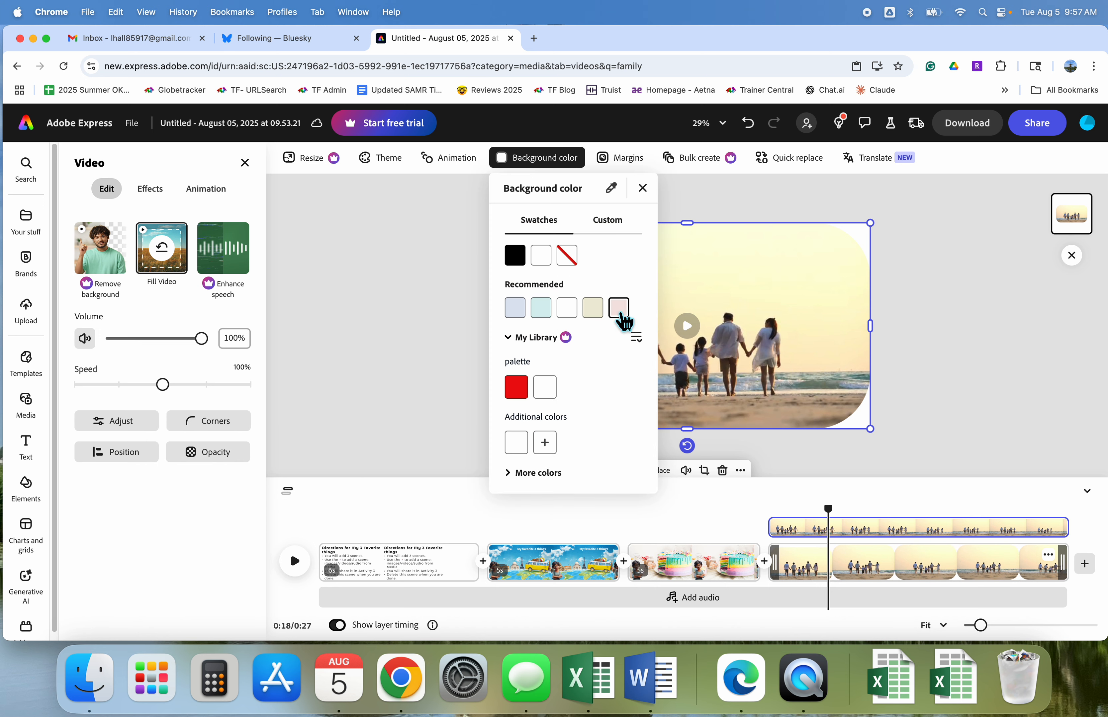
left_click(363, 360)
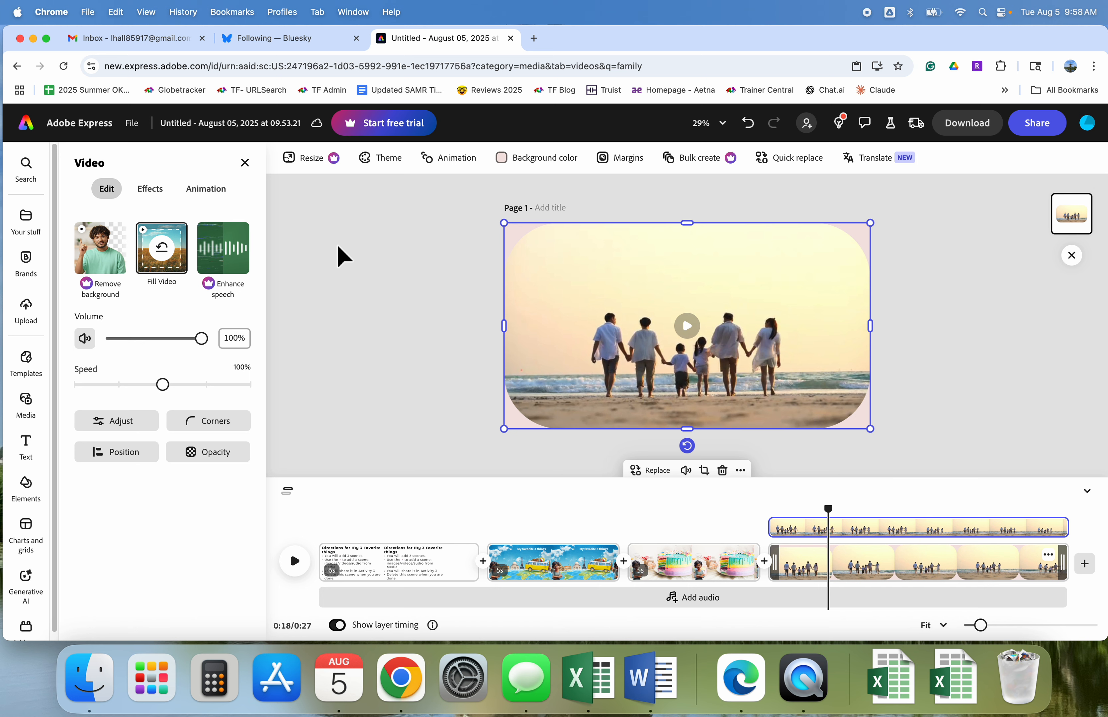
Select the travel scene and move the playhead to its beginning at 0:06
left_click(360, 561)
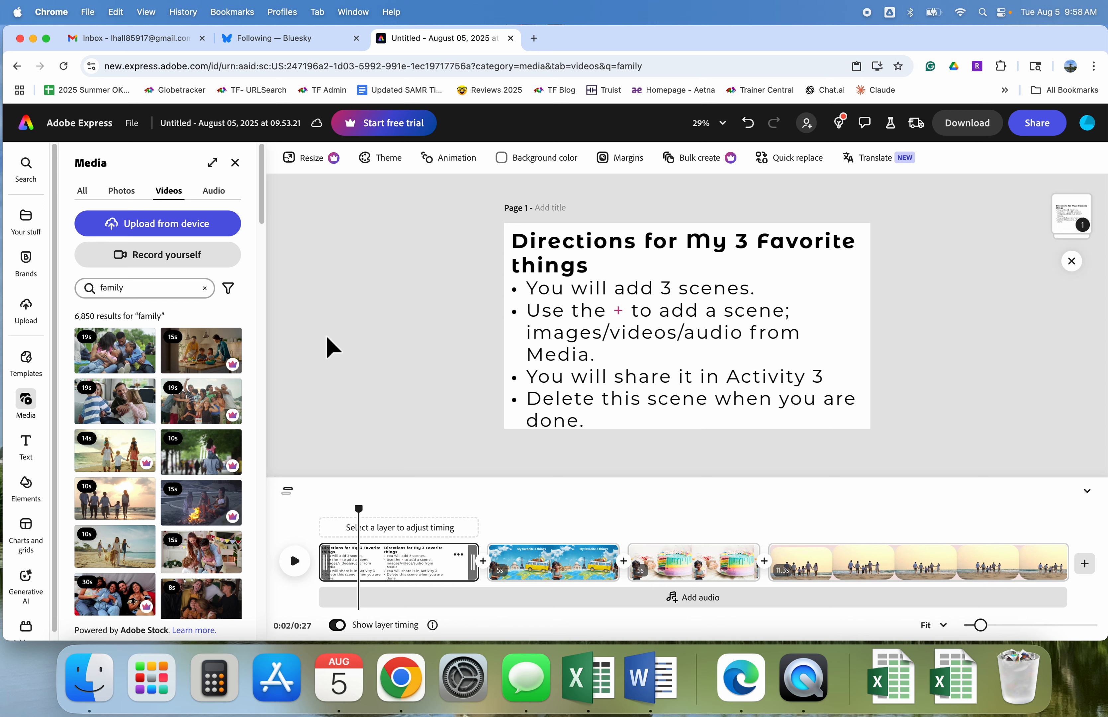
left_click(556, 576)
left_click_drag(554, 520, 504, 531)
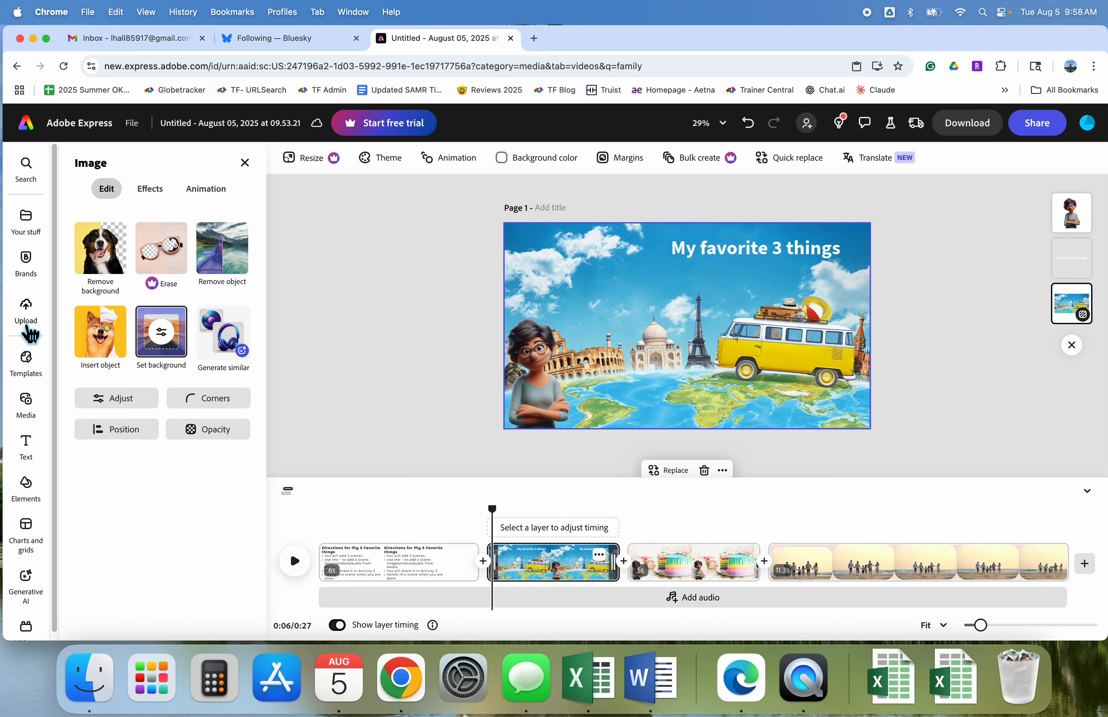
Search the media audio for "upbeat" and add the "Peacful Ambient Corporate" track to the video
left_click(31, 414)
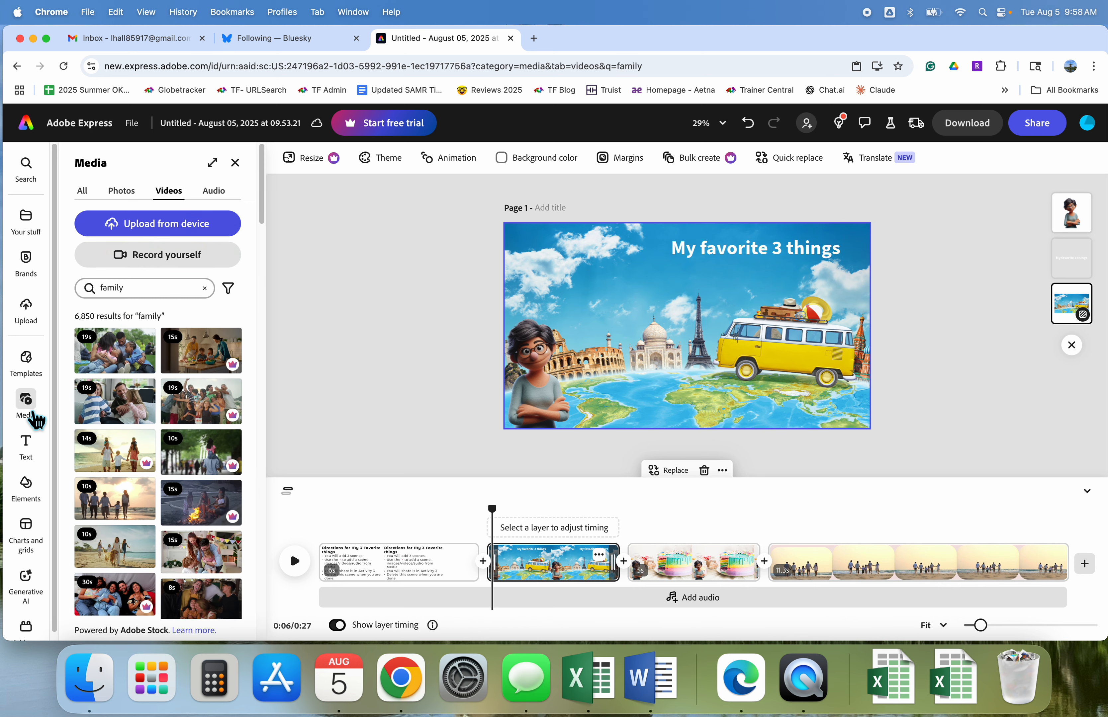
left_click(224, 199)
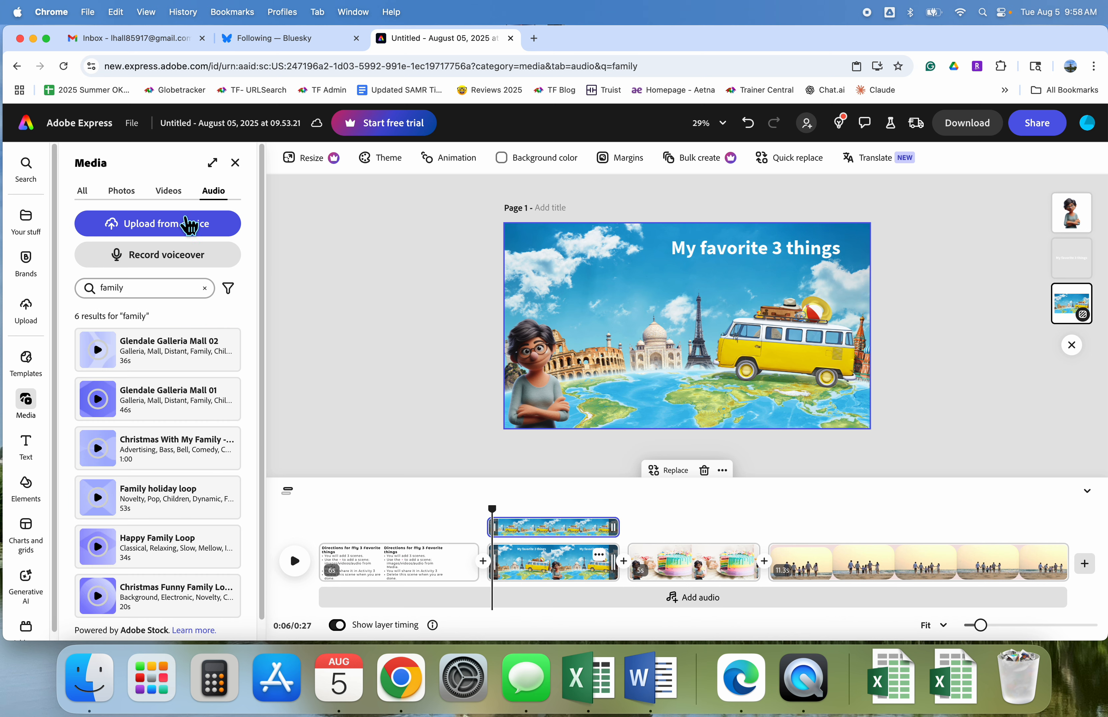
left_click(472, 598)
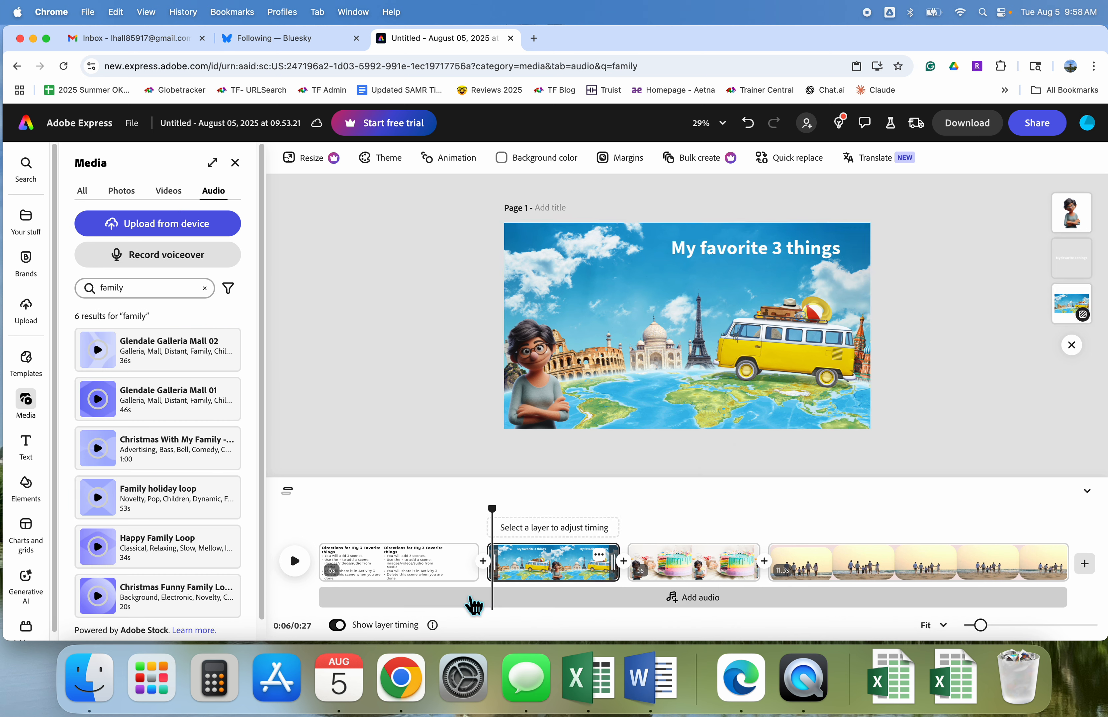
left_click(156, 291)
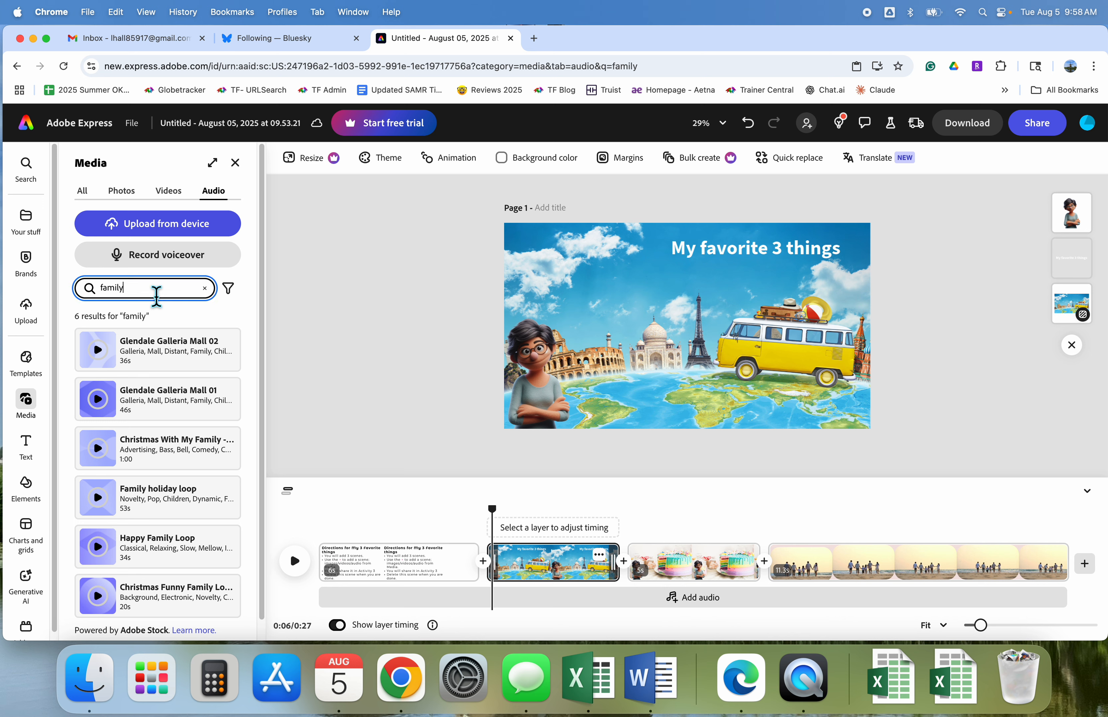
type("upbeat")
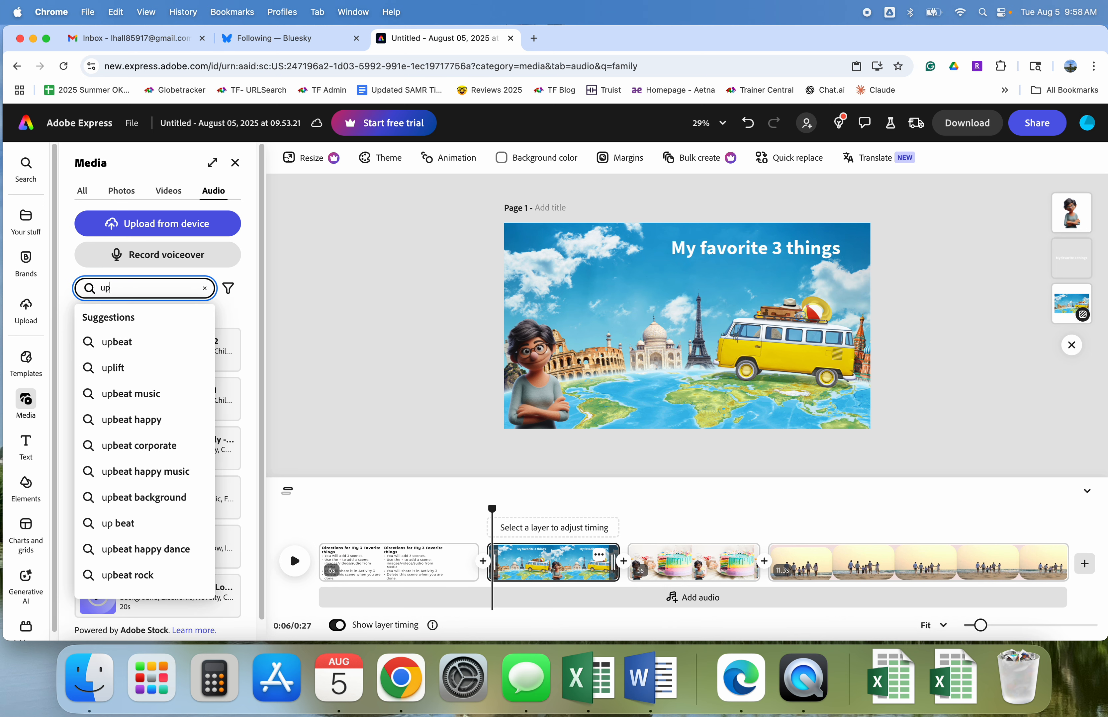
key("Return")
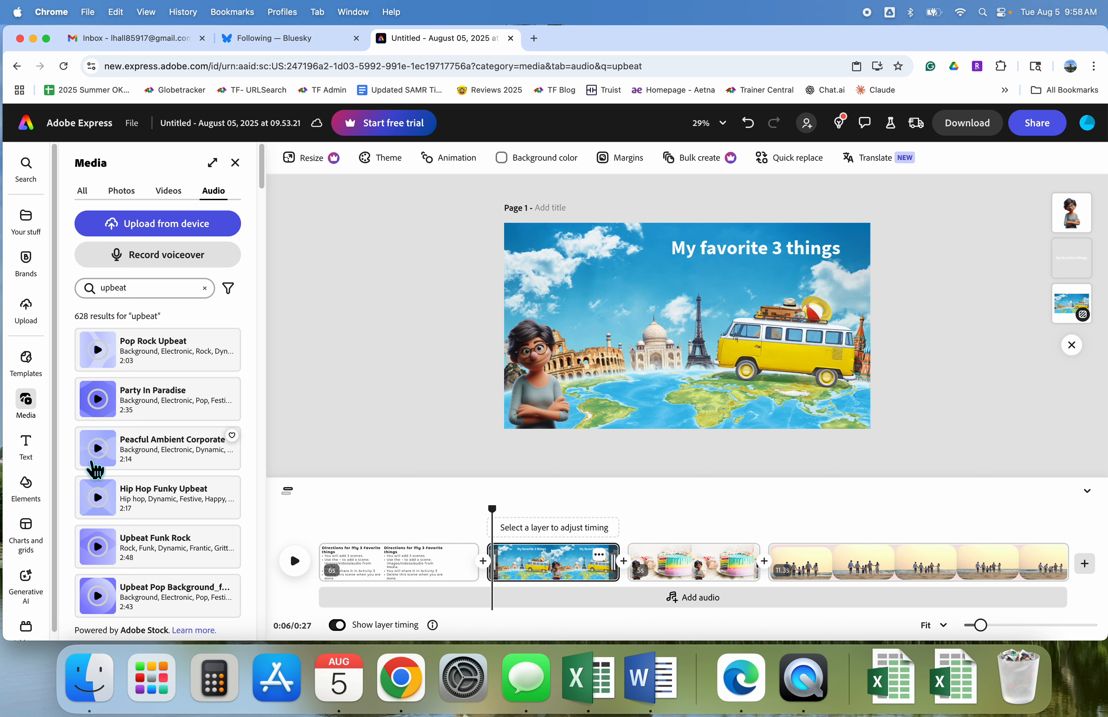
left_click(176, 463)
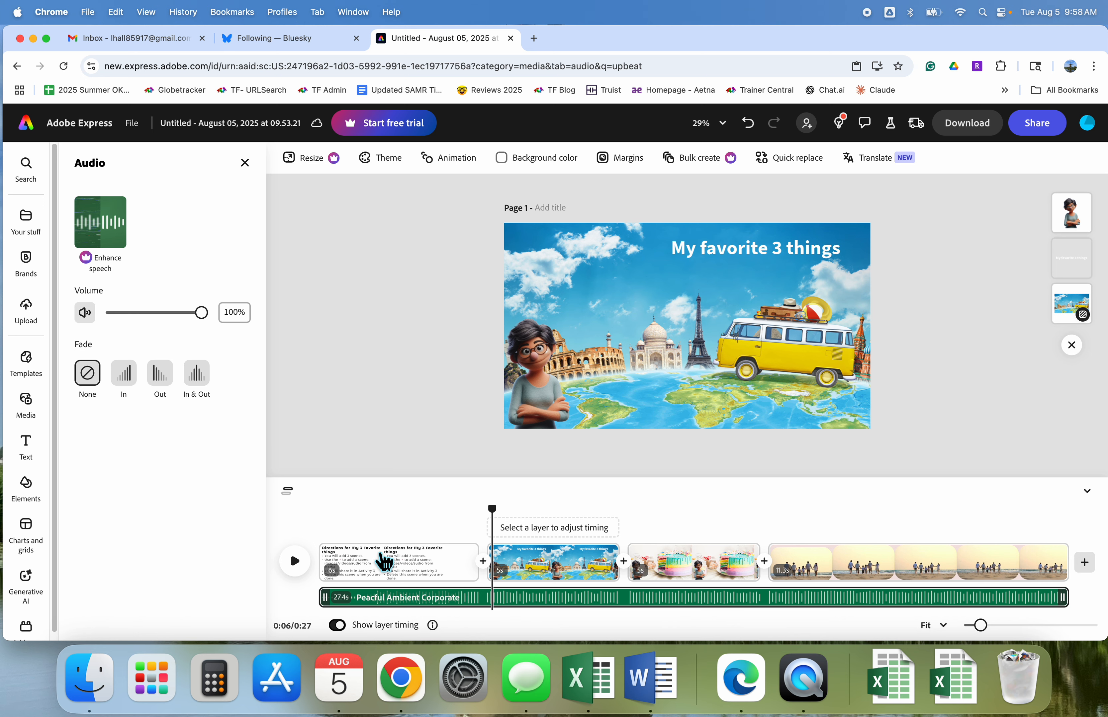
Delete the directions scene from the start of the timeline and briefly play the video from the beginning to preview it with the music
left_click(379, 565)
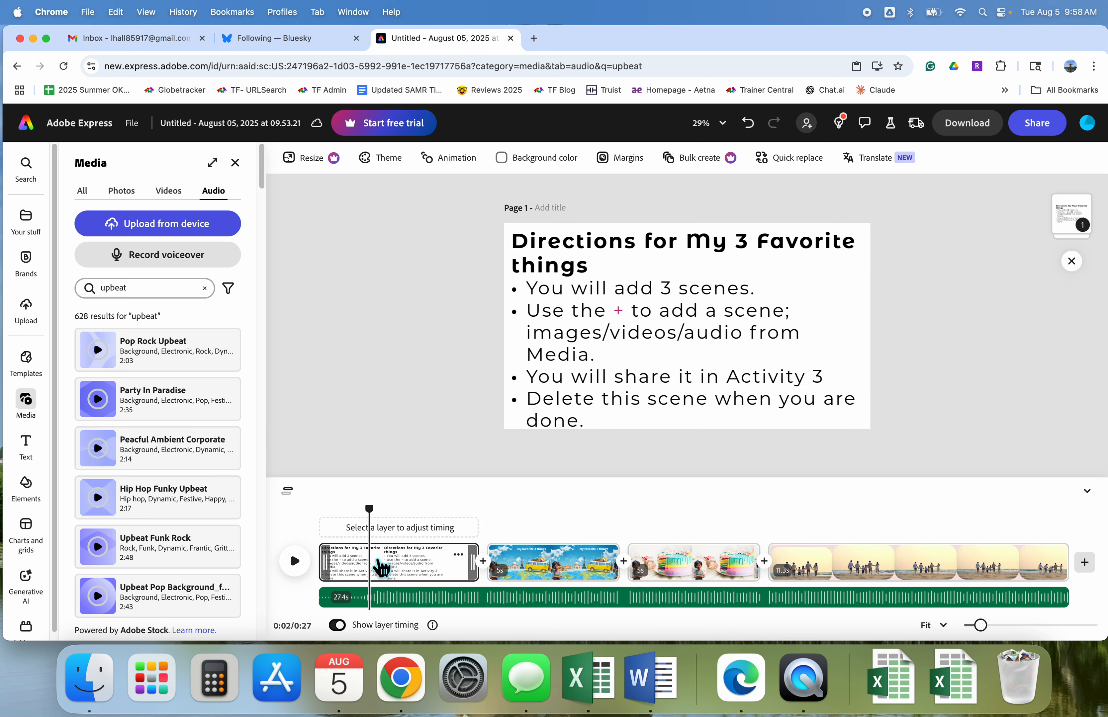
right_click(401, 569)
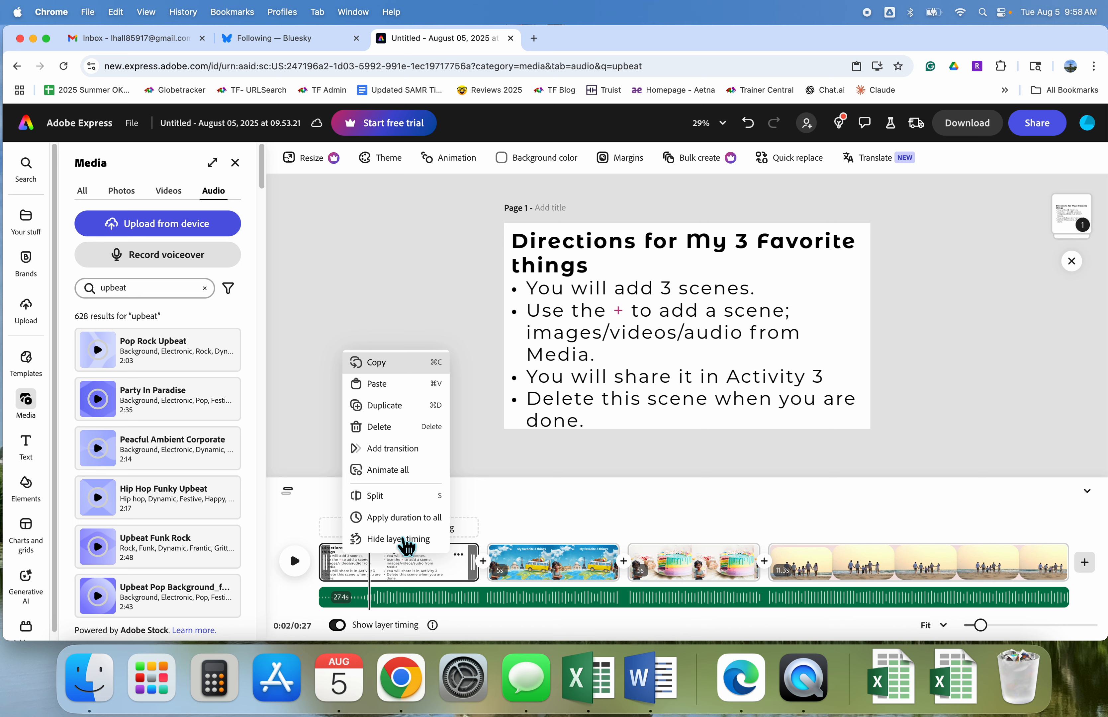
left_click(412, 433)
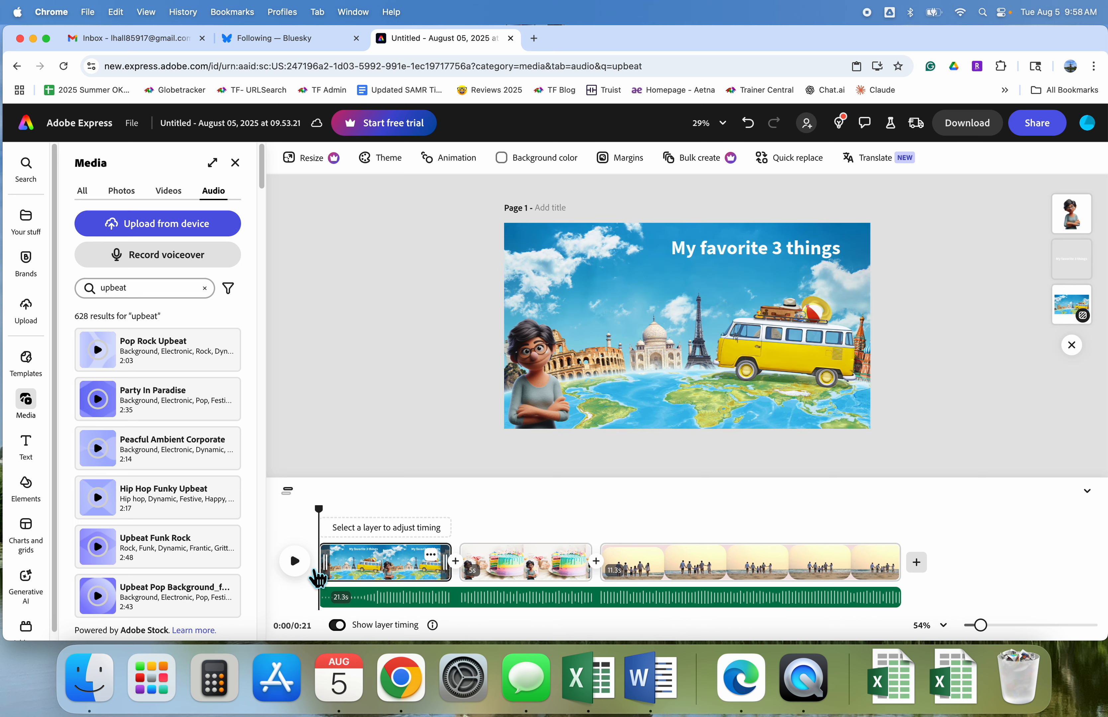
left_click(294, 562)
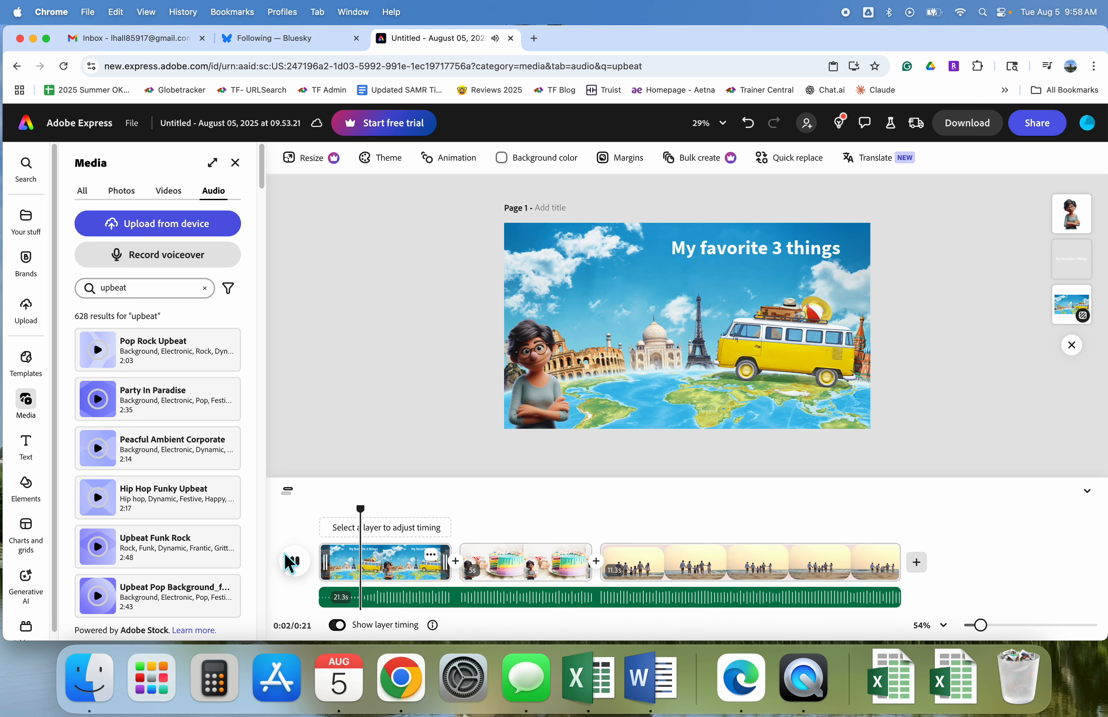
left_click(303, 566)
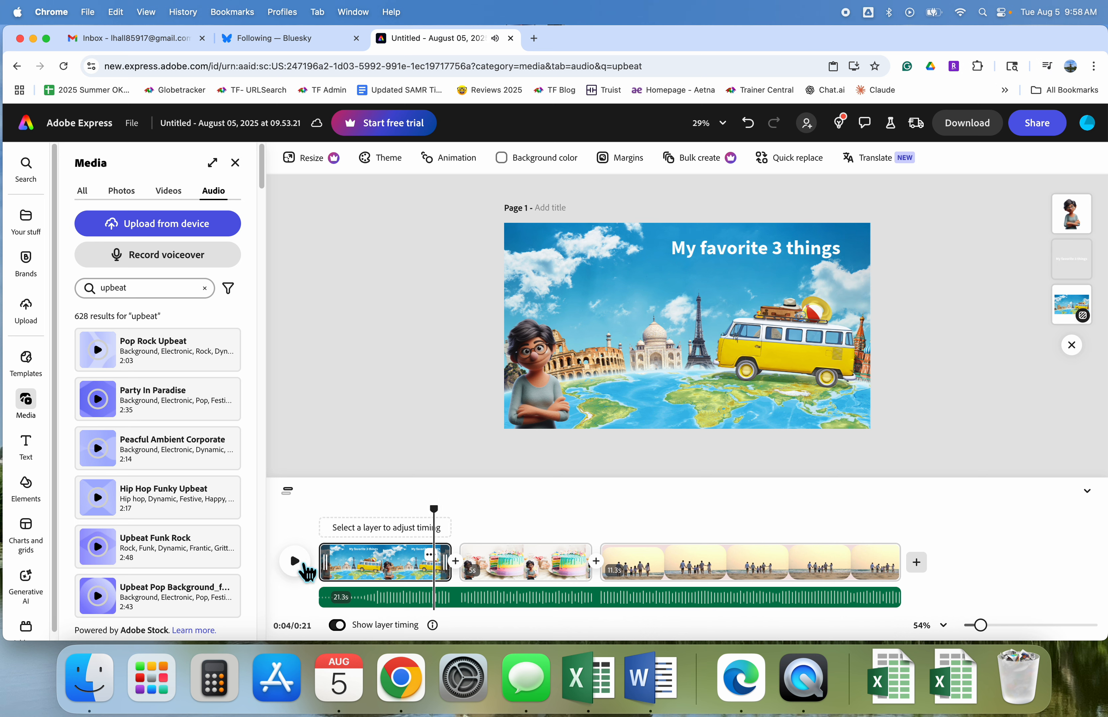
Create a view-only share link for the video, leaving the option that allows others to remix it off
left_click(1034, 133)
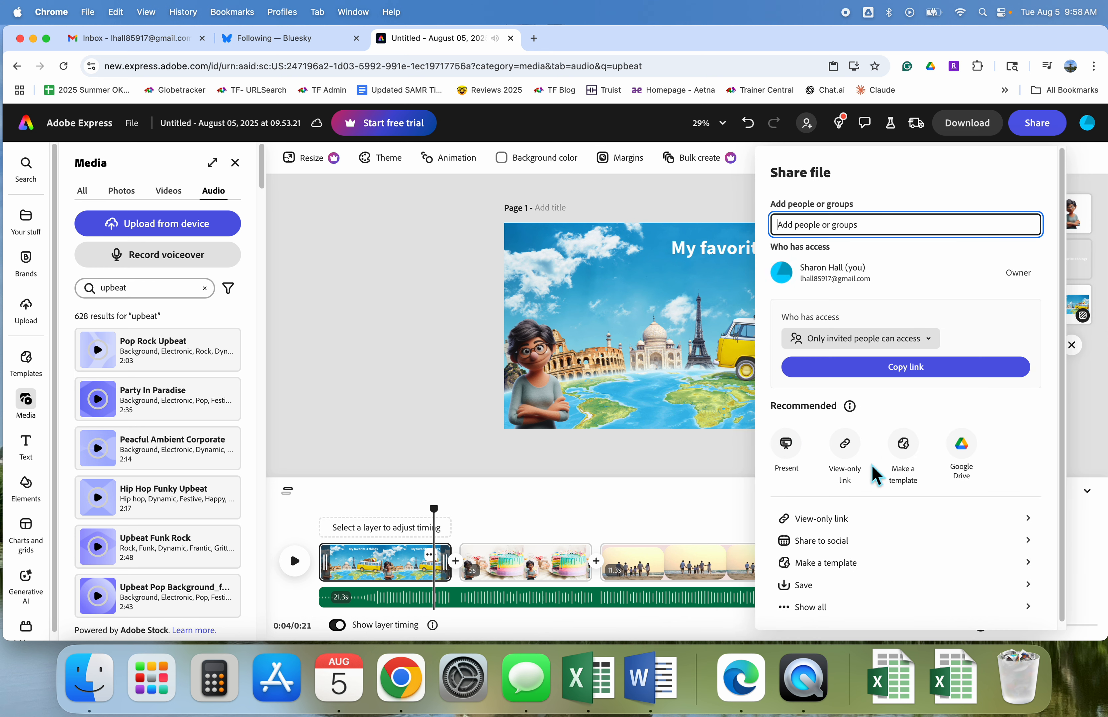
left_click(820, 521)
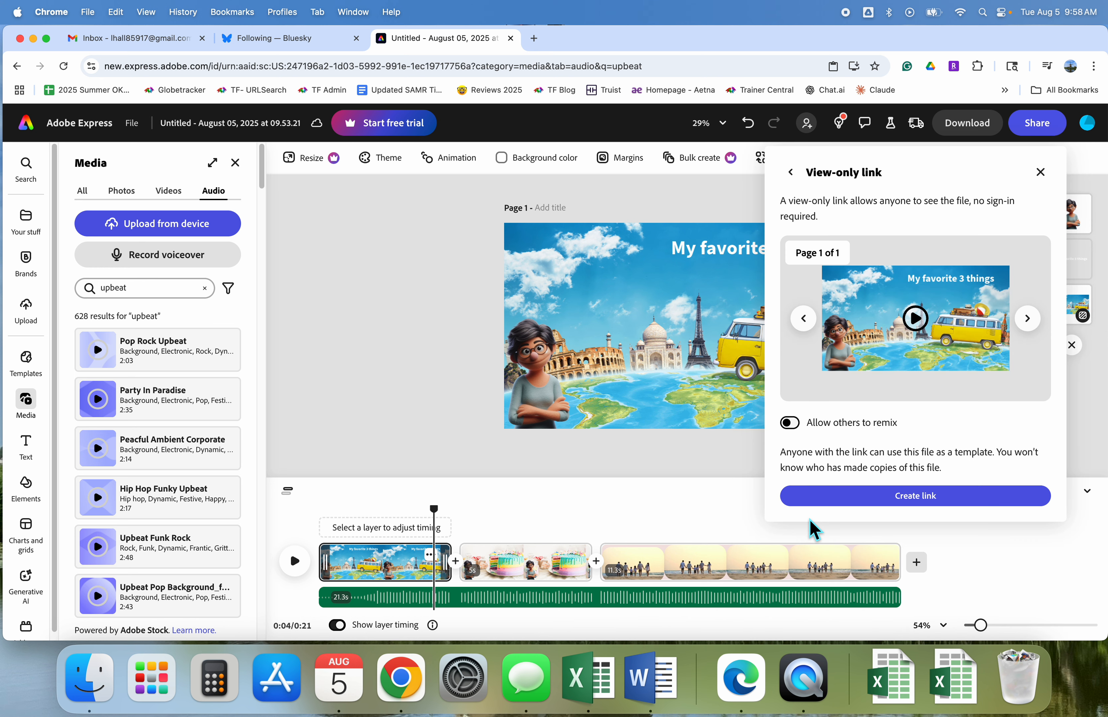
left_click(965, 505)
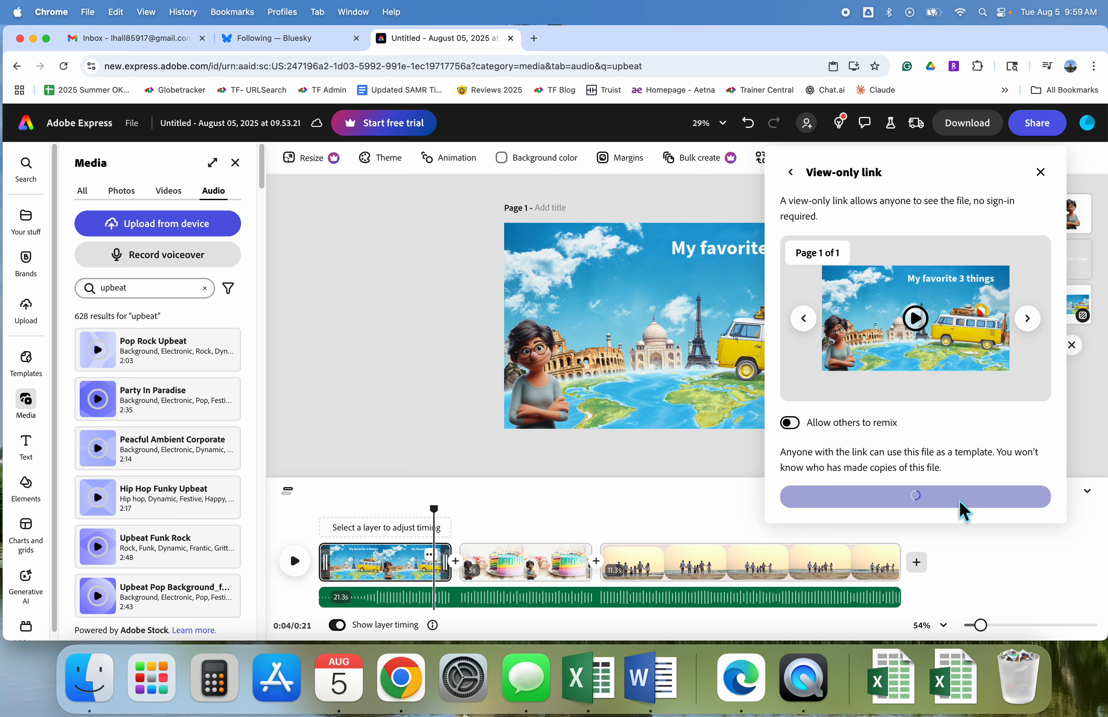